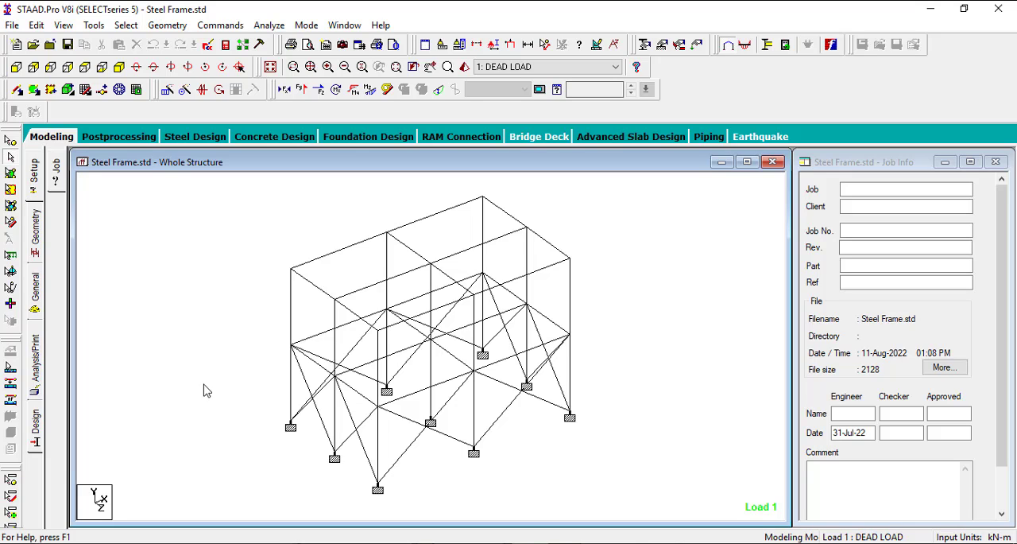
# - Examine the four brace members crossing in the front lower bay of the frame, selecting them and clearing the selection
pyautogui.click(406, 447)
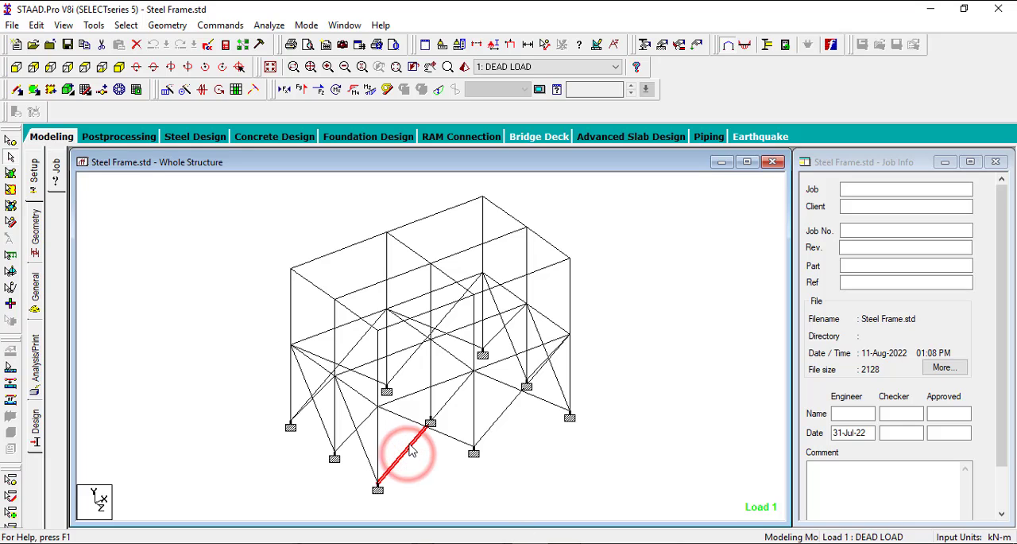
pyautogui.click(405, 416)
pyautogui.click(447, 407)
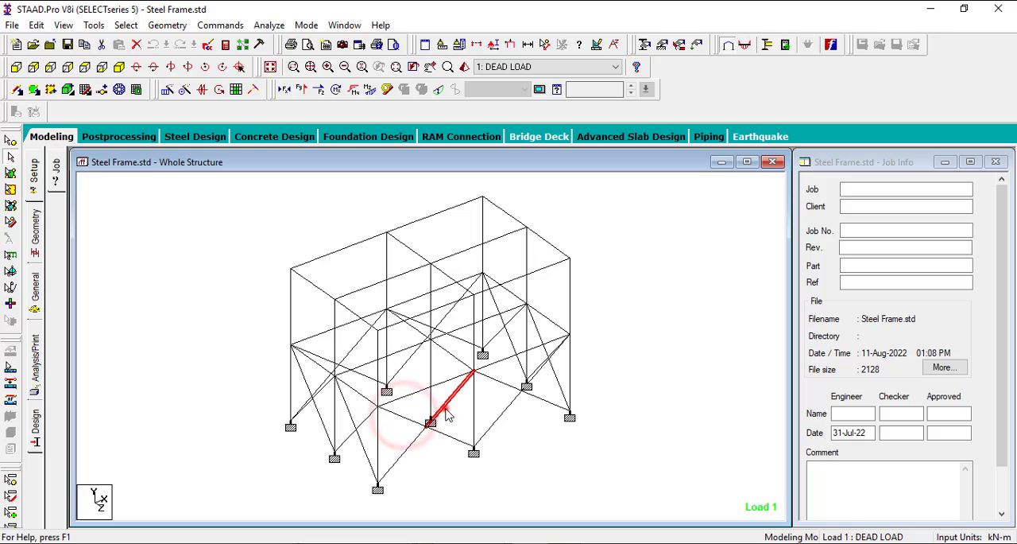
pyautogui.click(447, 435)
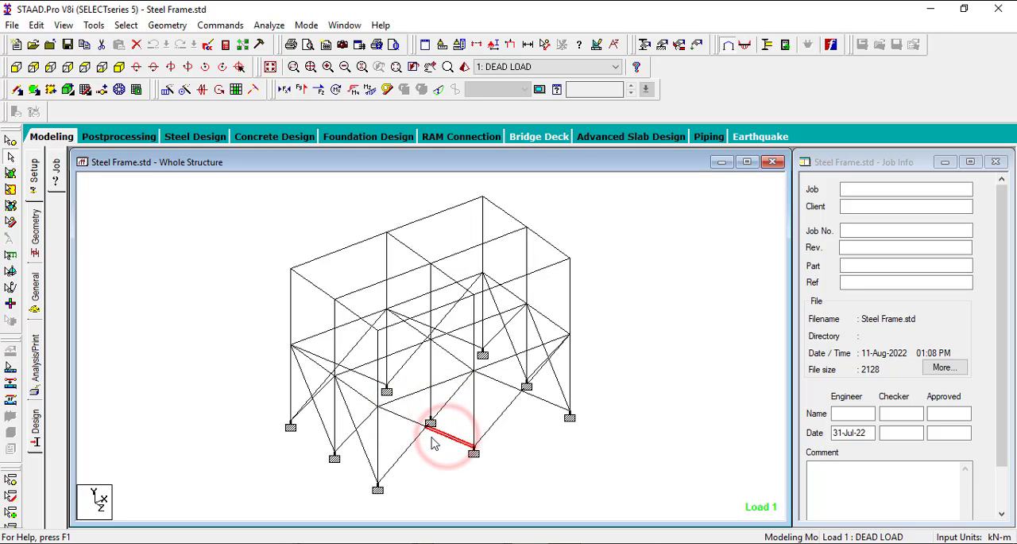
pyautogui.scroll(3, 433, 445)
pyautogui.scroll(2, 427, 488)
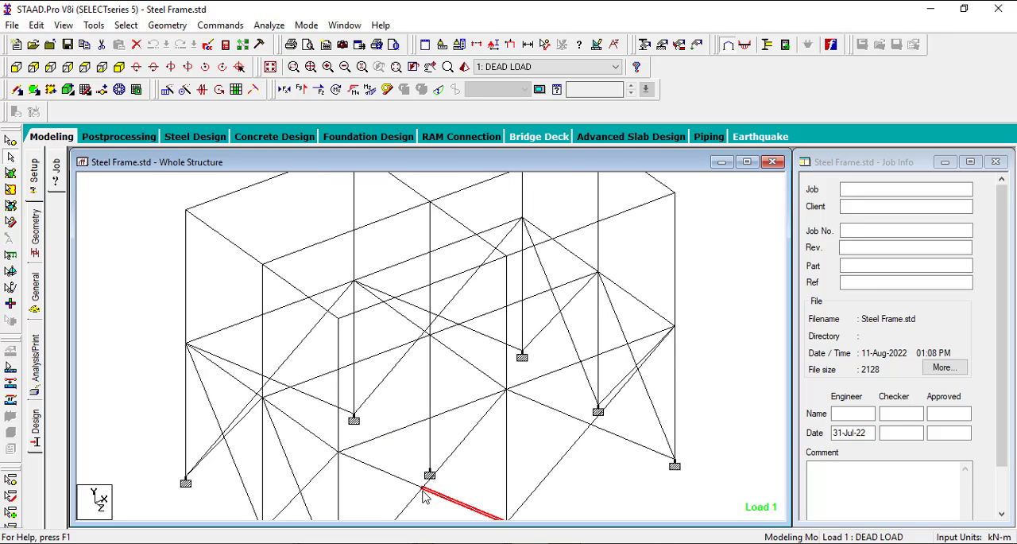
pyautogui.click(423, 489)
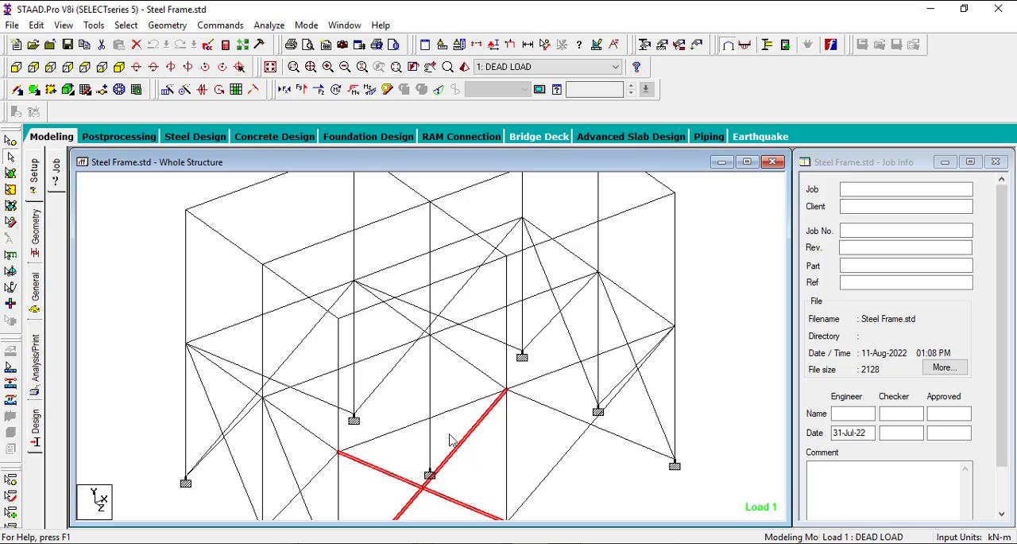
pyautogui.scroll(-1, 491, 382)
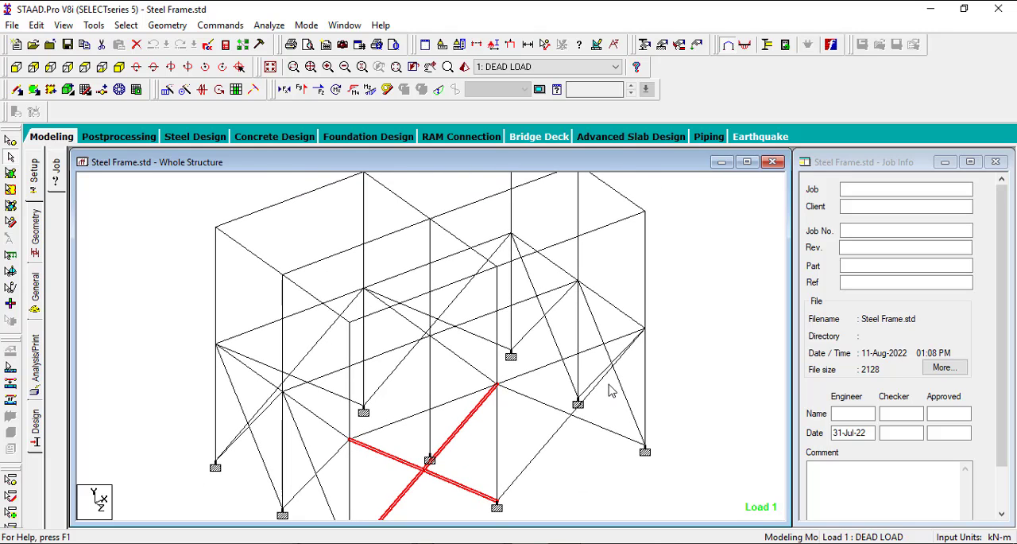
pyautogui.scroll(-3, 626, 349)
pyautogui.click(649, 335)
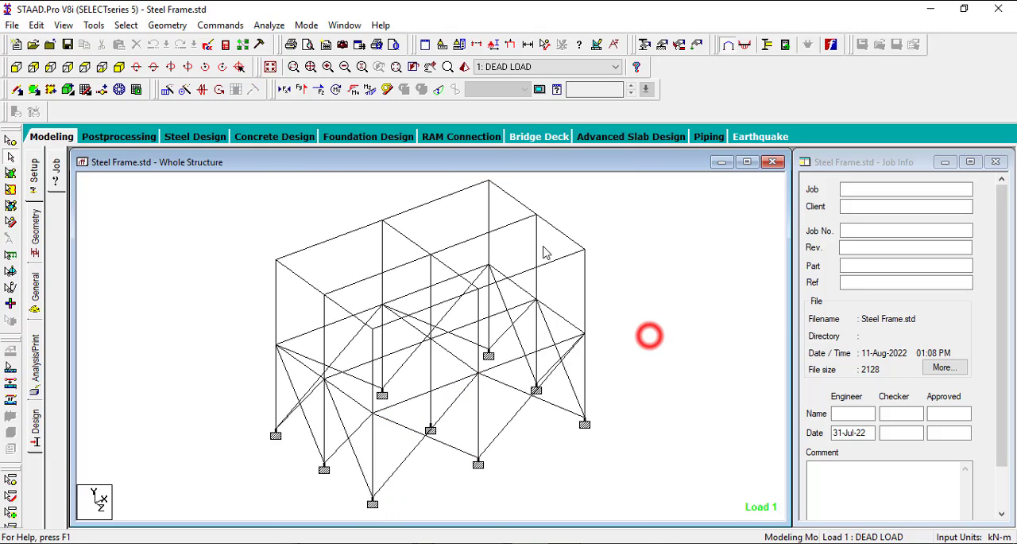
# - Switch to RAM Connection mode and dismiss the material processing report
pyautogui.click(469, 141)
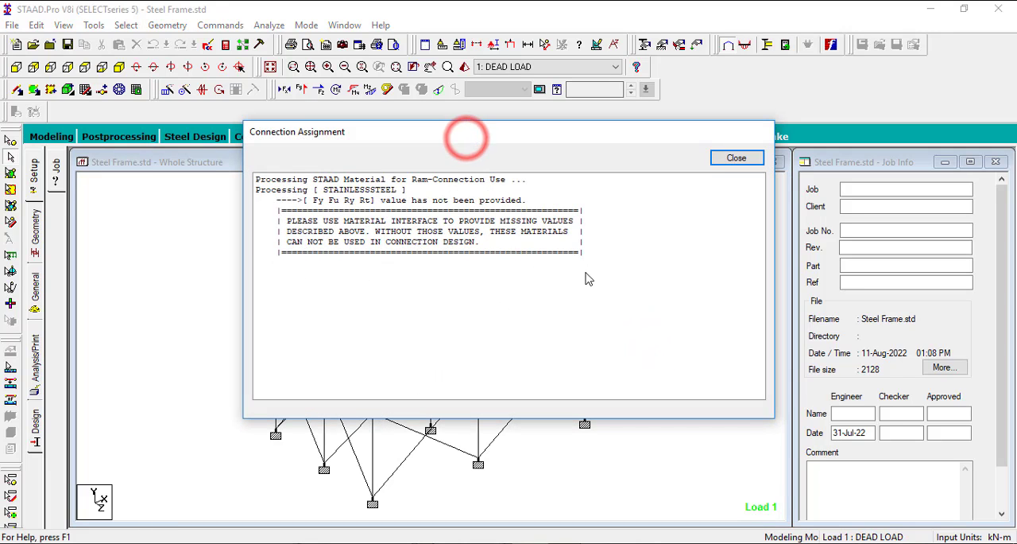
pyautogui.click(735, 157)
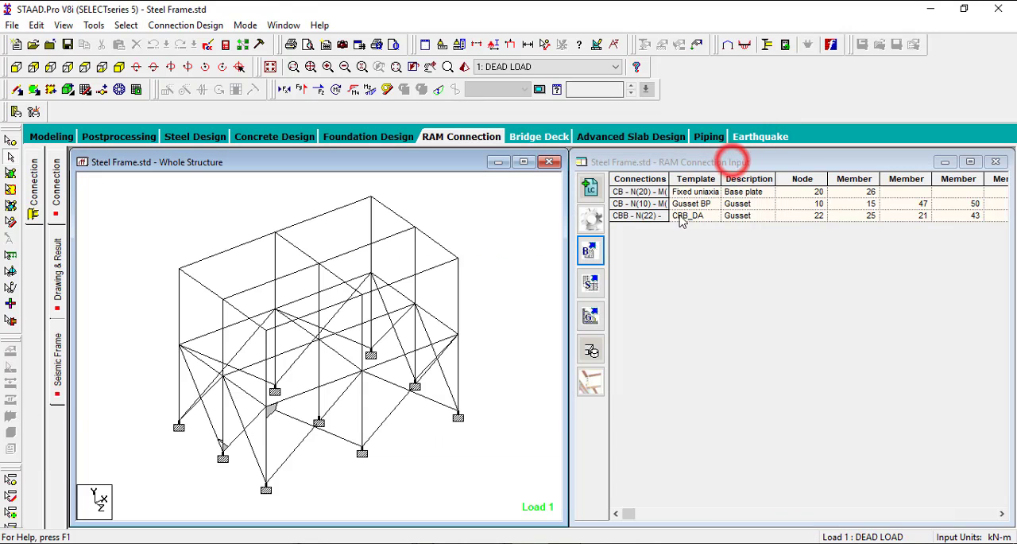
pyautogui.click(513, 236)
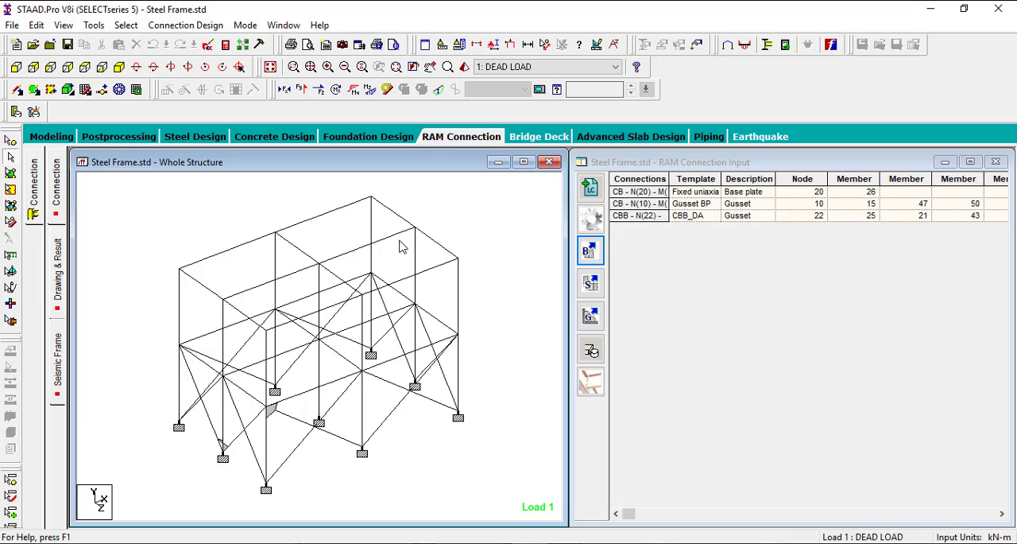
# - Assign a VXB connection from the Gusset Plate VXB (Gusset Plate Bracing) type to the four crossing brace members in the front lower bay
pyautogui.click(294, 451)
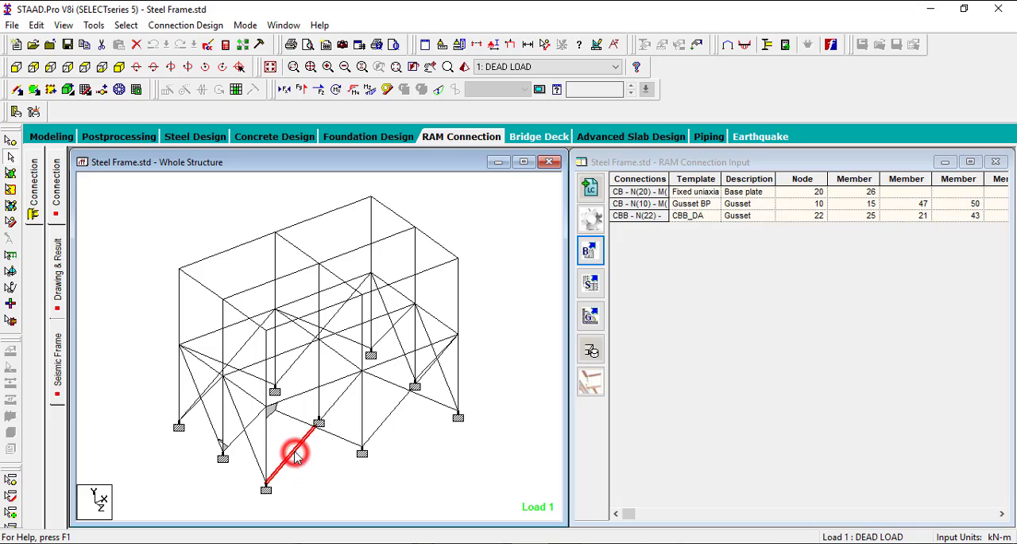
pyautogui.click(290, 424)
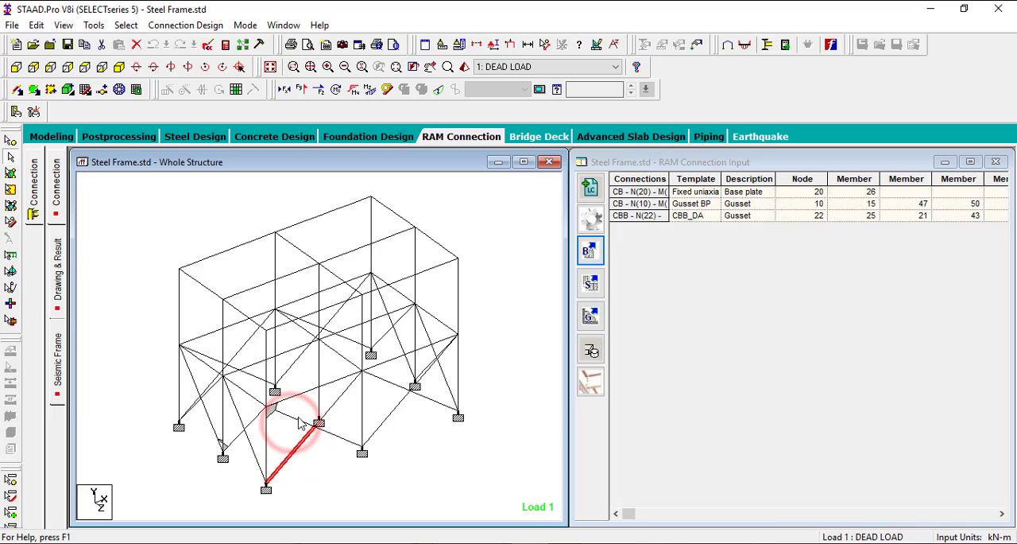
pyautogui.keyDown('ctrl'); pyautogui.click(296, 418); pyautogui.keyUp('ctrl')
pyautogui.keyDown('ctrl'); pyautogui.click(343, 394); pyautogui.keyUp('ctrl')
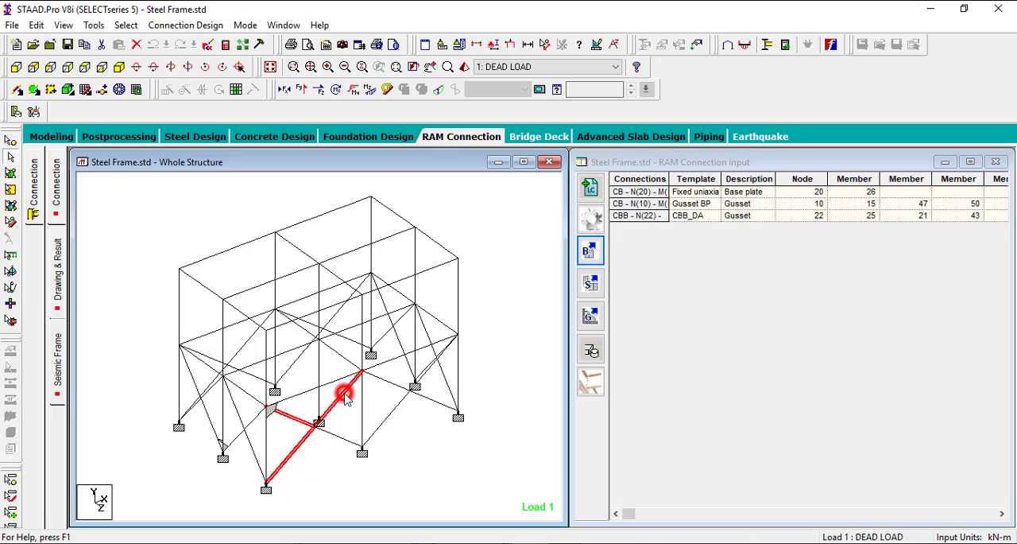
pyautogui.keyDown('ctrl'); pyautogui.click(340, 436); pyautogui.keyUp('ctrl')
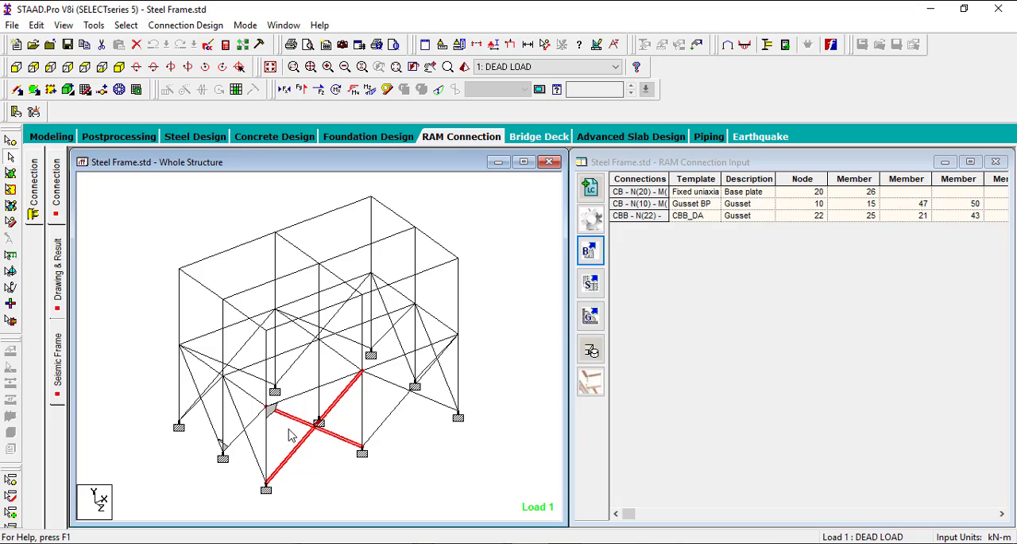
pyautogui.click(591, 316)
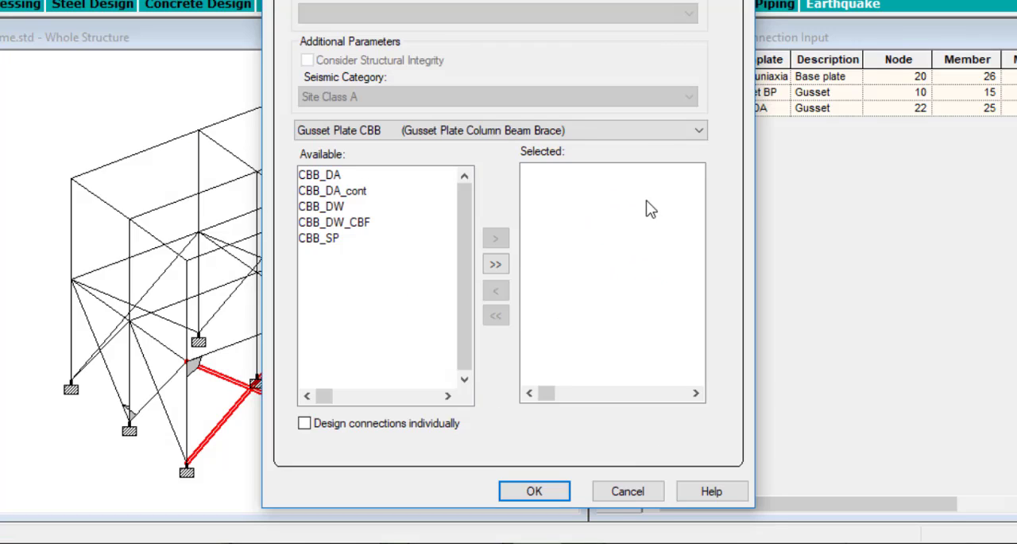
pyautogui.click(648, 133)
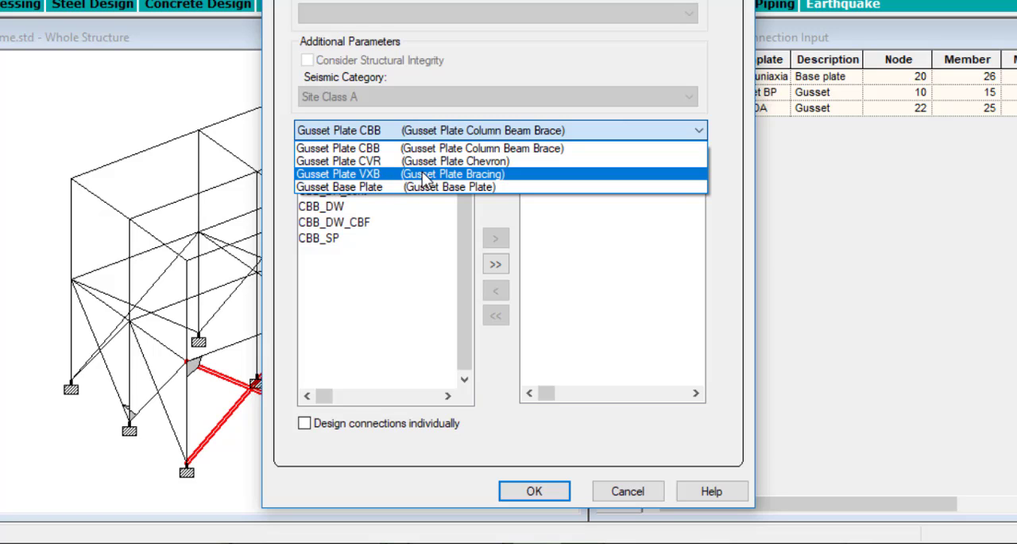
pyautogui.click(494, 174)
pyautogui.click(495, 265)
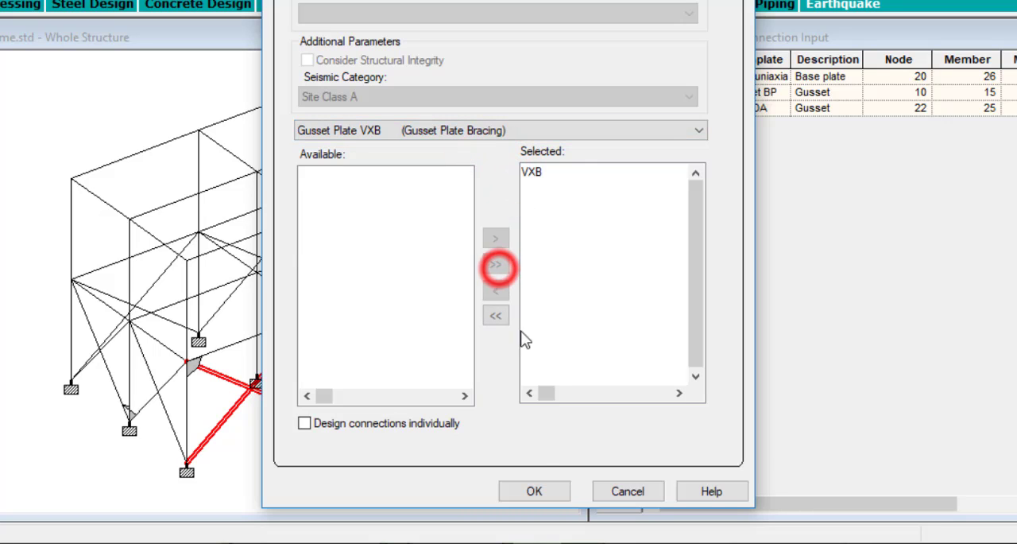
pyautogui.click(537, 492)
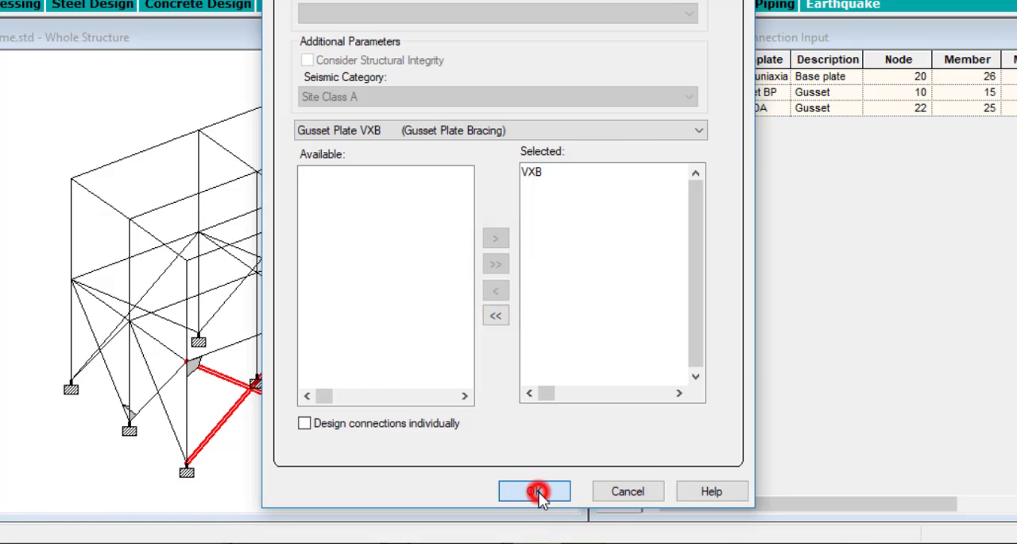
pyautogui.click(477, 239)
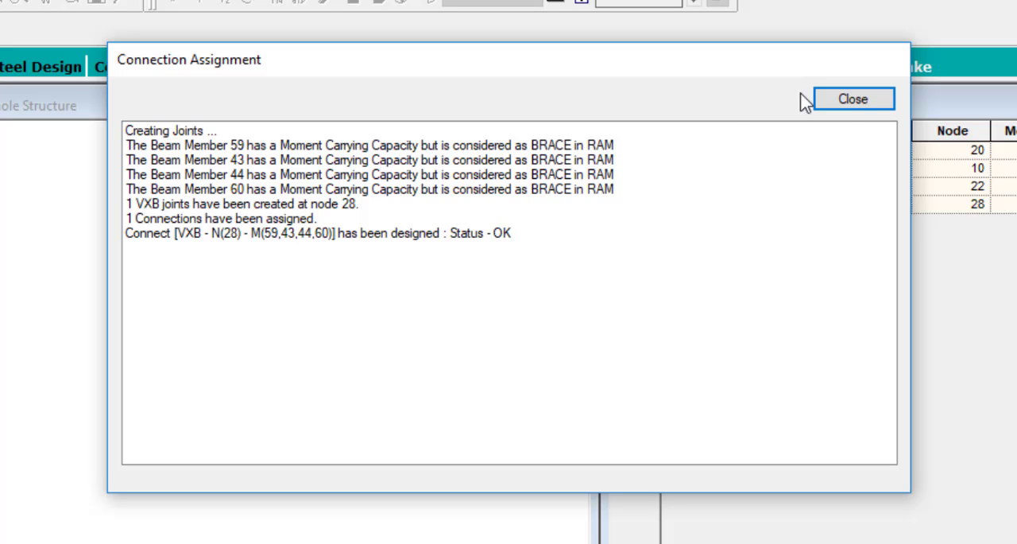
pyautogui.click(848, 101)
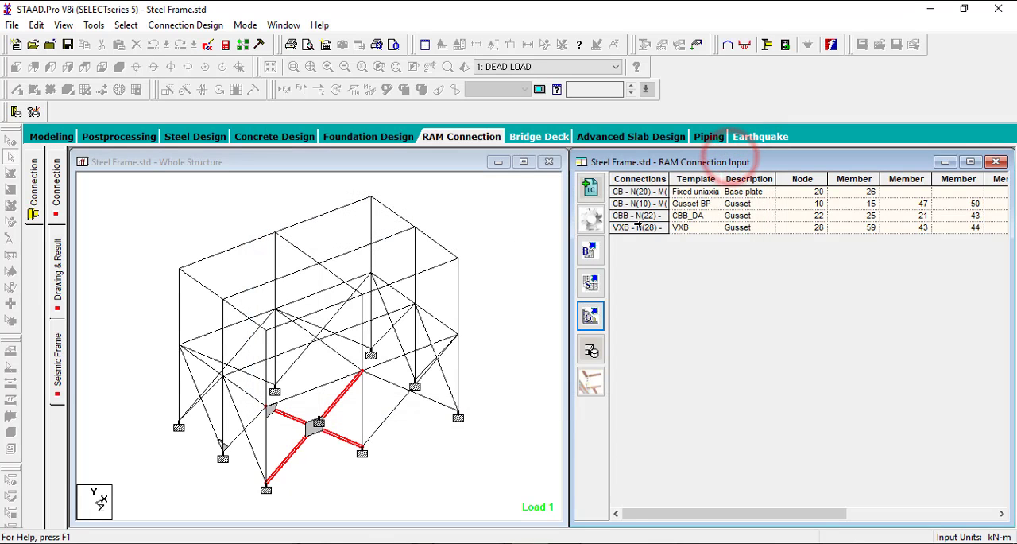
# - Open the VXB gusset connection at node 28 for editing in a maximized window
pyautogui.click(636, 228)
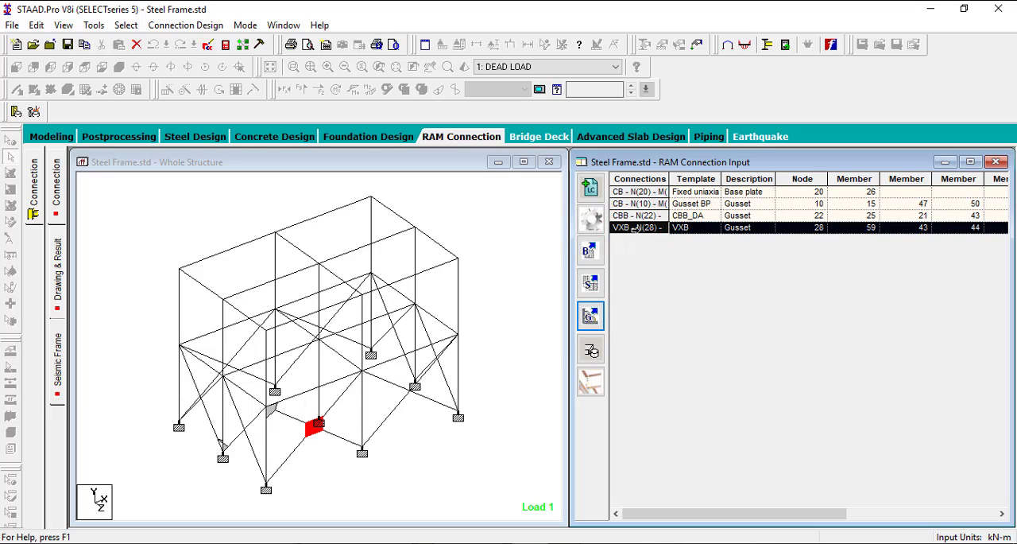
pyautogui.doubleClick(640, 228)
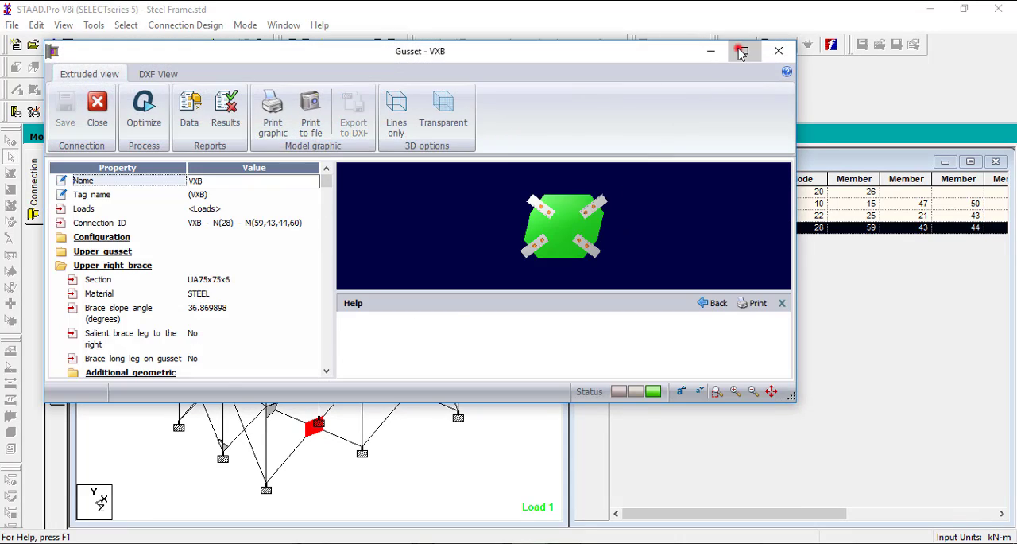
pyautogui.click(739, 49)
# - Examine the gusset plate, the four angle braces and their bolts in the 3D model from several angles
pyautogui.moveTo(782, 307); pyautogui.dragTo(507, 297)
pyautogui.scroll(3, 602, 333)
pyautogui.scroll(-2, 543, 342)
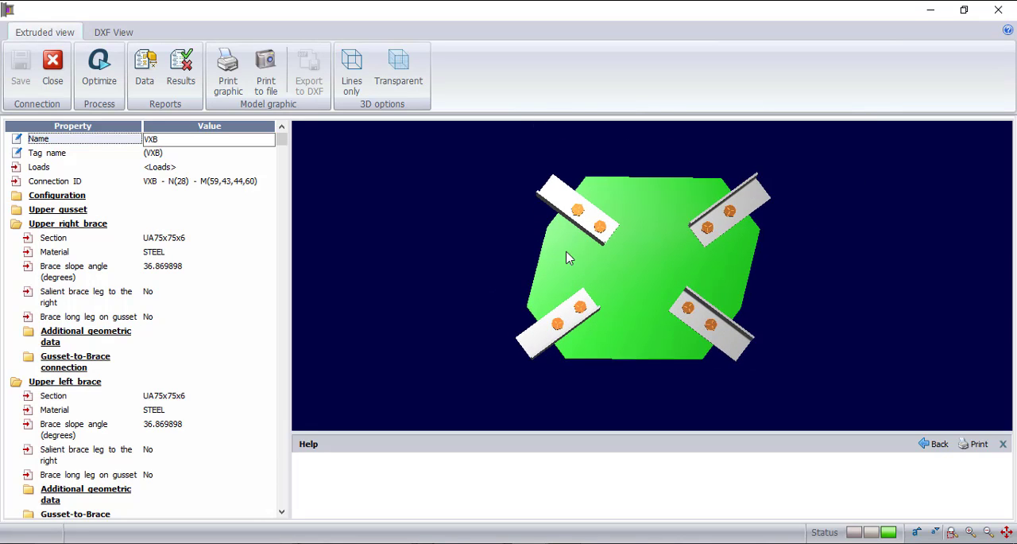
pyautogui.scroll(3, 593, 203)
pyautogui.scroll(2, 602, 215)
pyautogui.moveTo(542, 326)
pyautogui.mouseDown()
pyautogui.moveTo(631, 338)
pyautogui.moveTo(546, 336)
pyautogui.mouseUp()
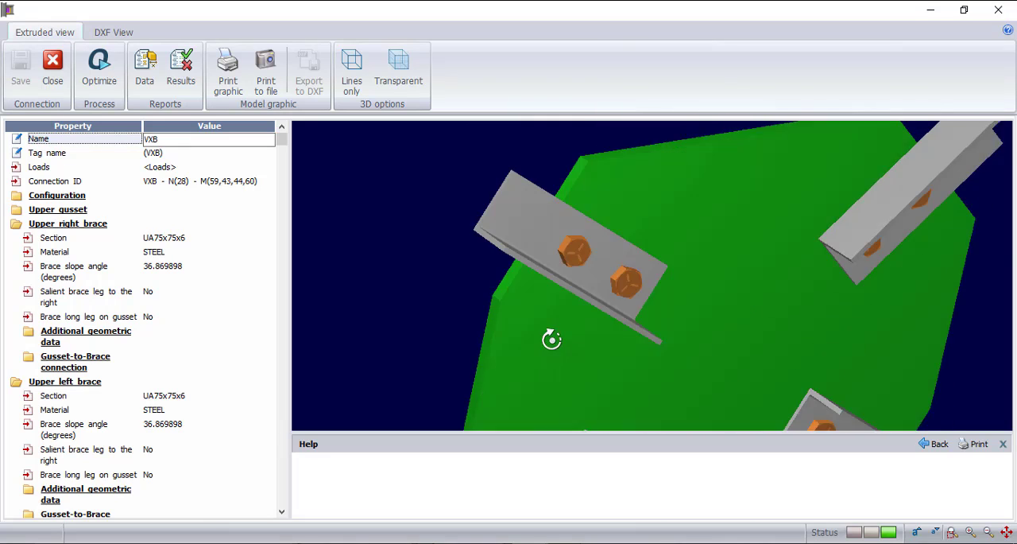
pyautogui.scroll(-4, 545, 322)
pyautogui.scroll(2, 556, 342)
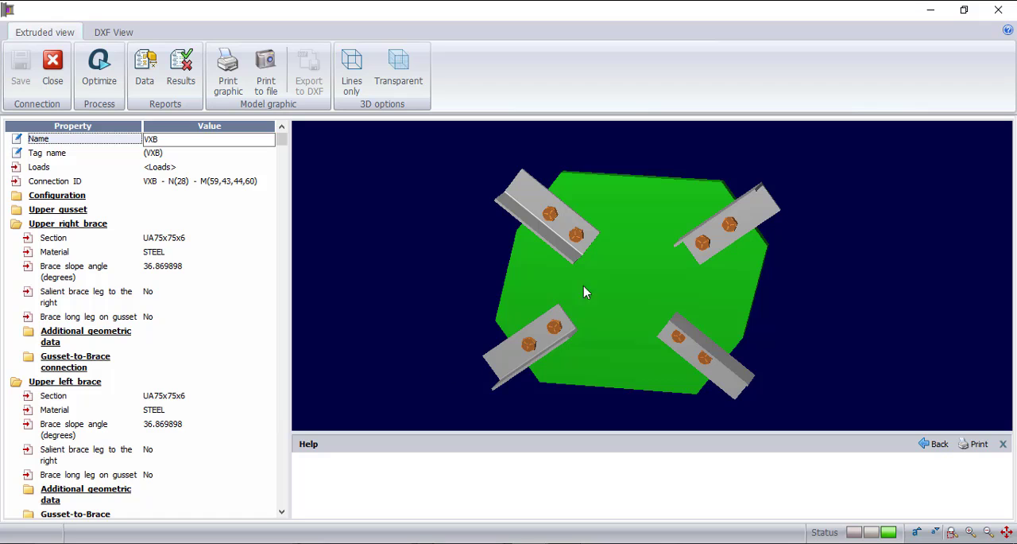
pyautogui.moveTo(561, 293)
pyautogui.mouseDown()
pyautogui.moveTo(611, 281)
pyautogui.moveTo(567, 283)
pyautogui.mouseUp()
pyautogui.scroll(3, 556, 223)
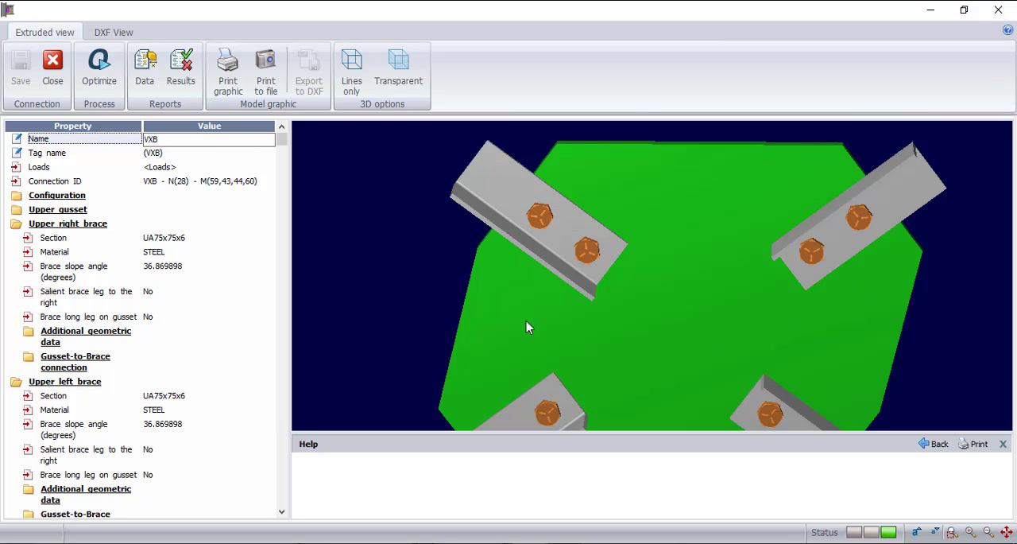
pyautogui.moveTo(526, 322); pyautogui.dragTo(506, 307)
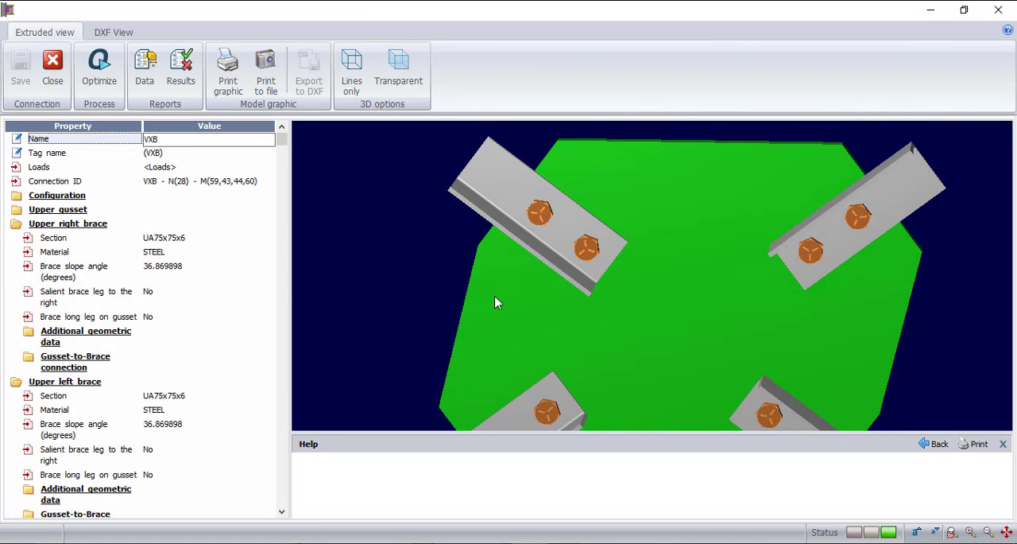
pyautogui.scroll(-2, 448, 231)
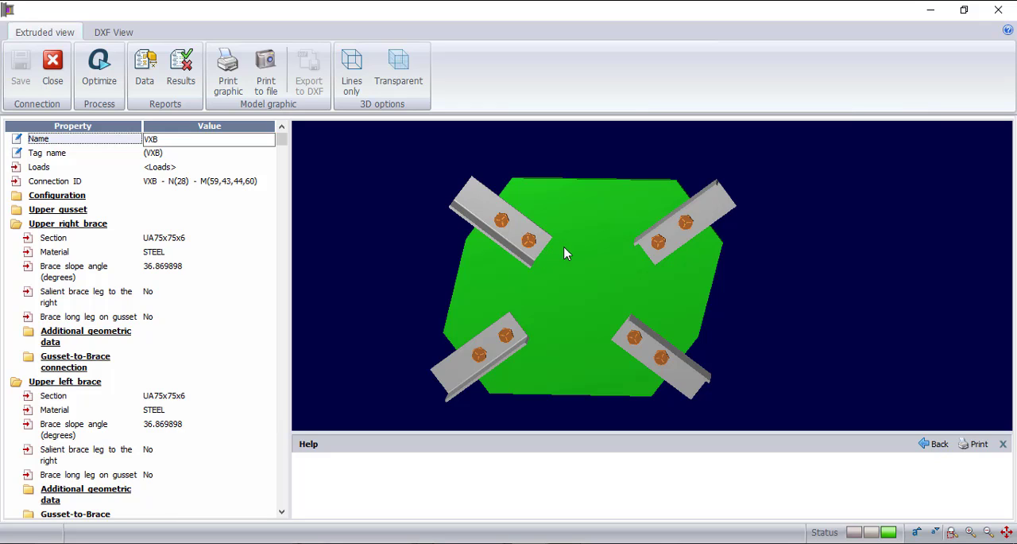
pyautogui.scroll(2, 622, 245)
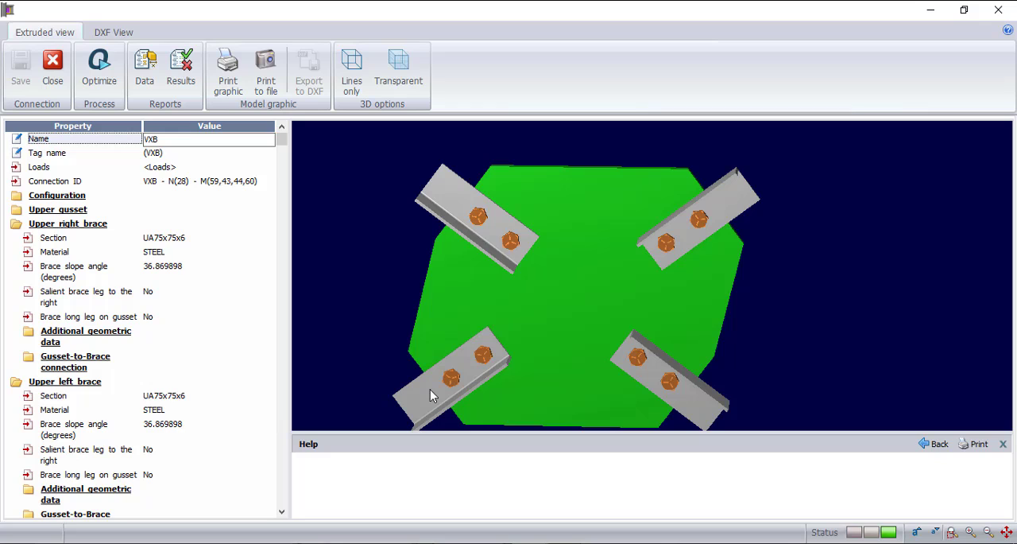
pyautogui.click(424, 293)
pyautogui.scroll(-2, 503, 260)
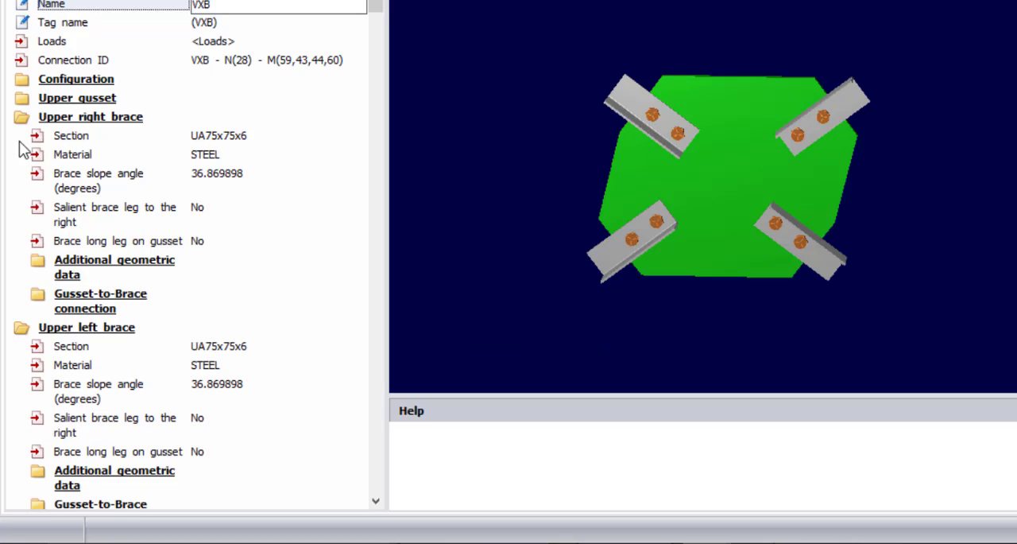
# - Set the upper gusset's plate thickness to 10 mm and inspect the plate in the 3D model
pyautogui.click(22, 98)
pyautogui.click(208, 117)
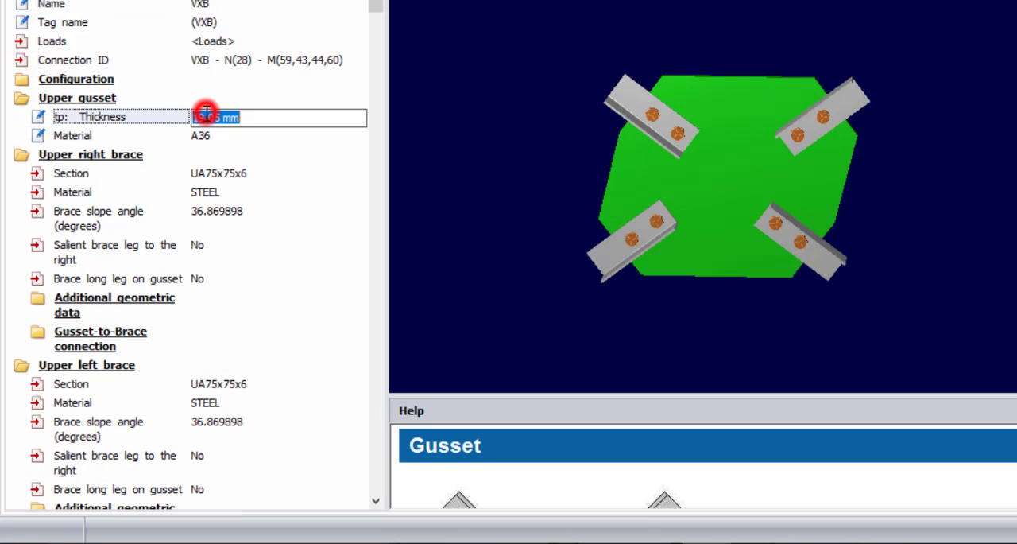
pyautogui.doubleClick(216, 117)
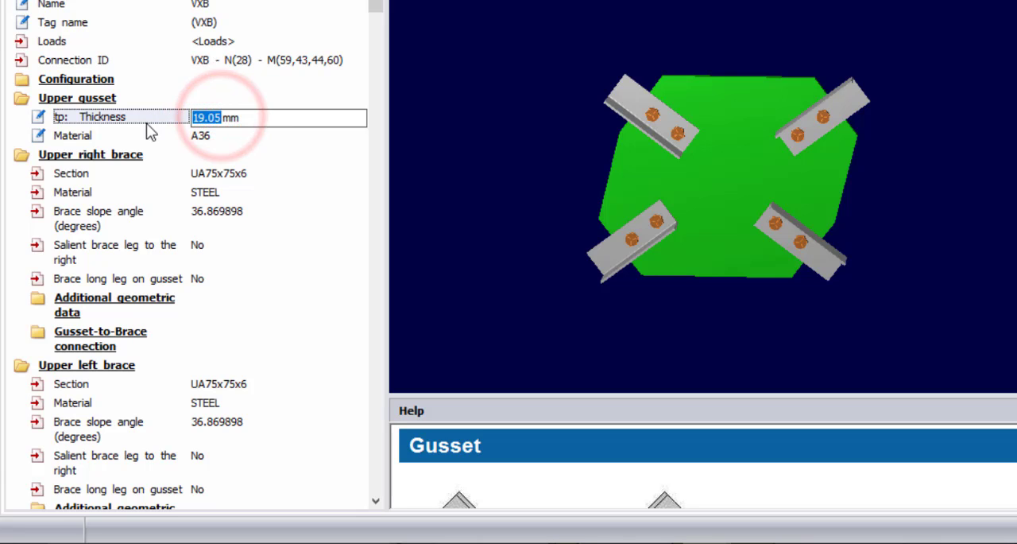
pyautogui.write('10')
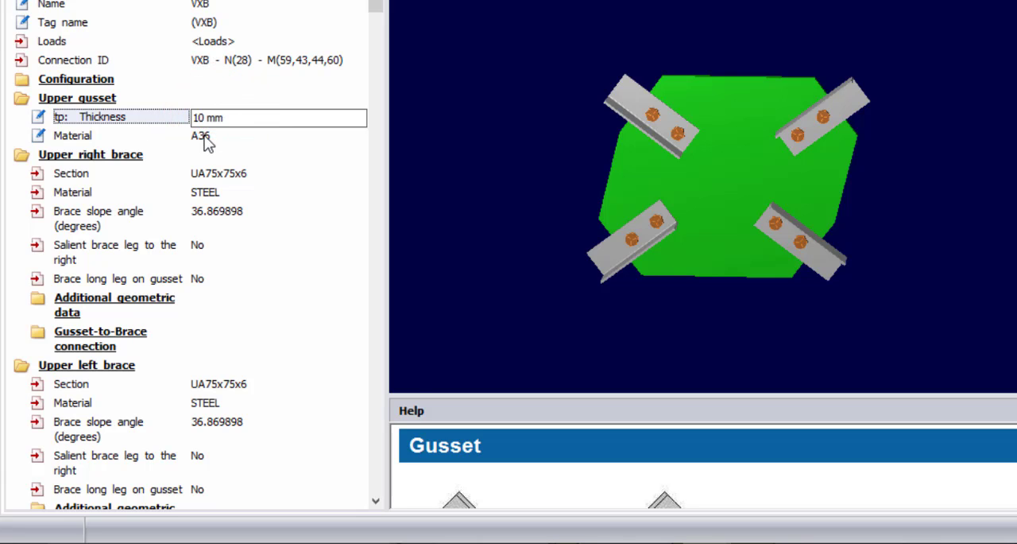
pyautogui.click(205, 137)
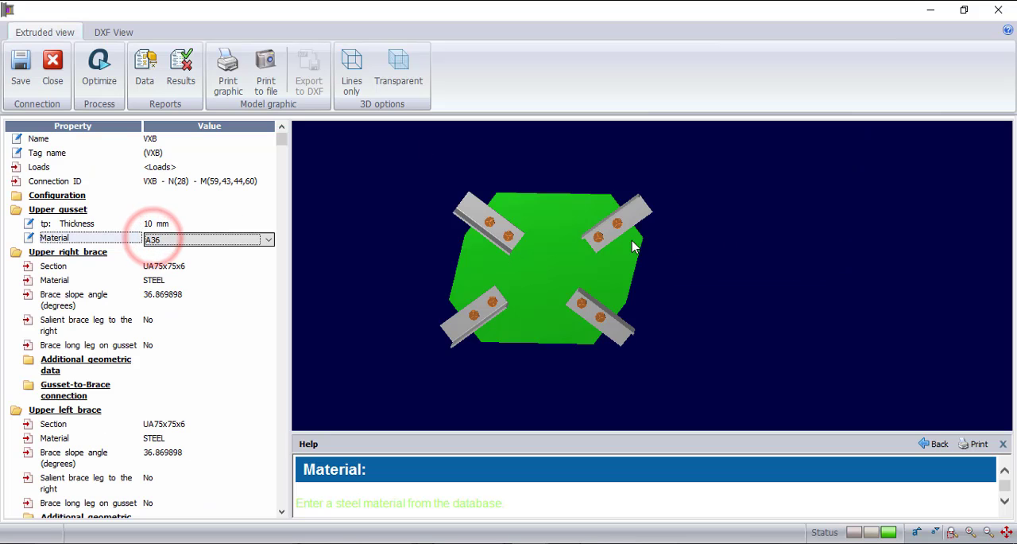
pyautogui.moveTo(556, 241); pyautogui.dragTo(598, 306)
pyautogui.scroll(6, 526, 308)
pyautogui.scroll(-6, 514, 302)
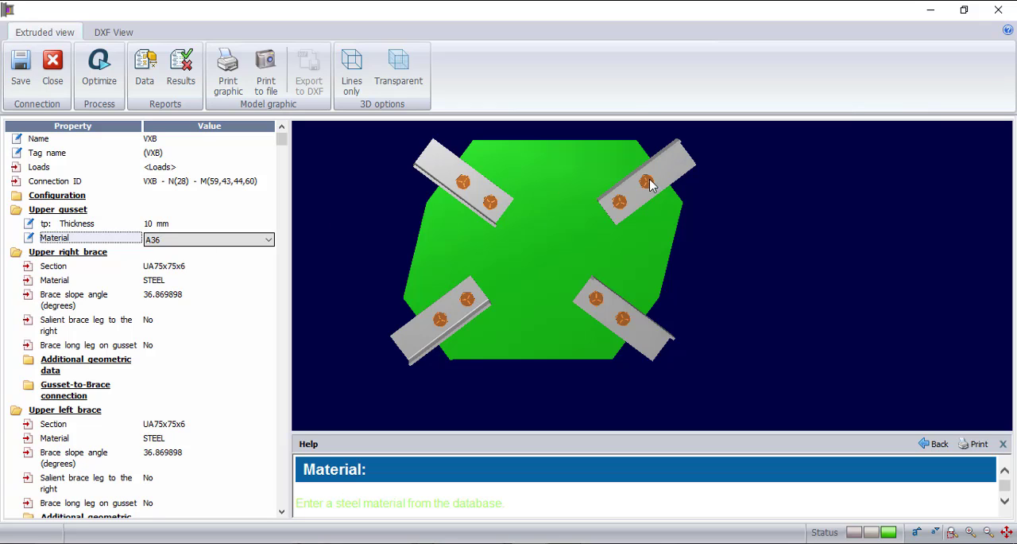
pyautogui.click(139, 298)
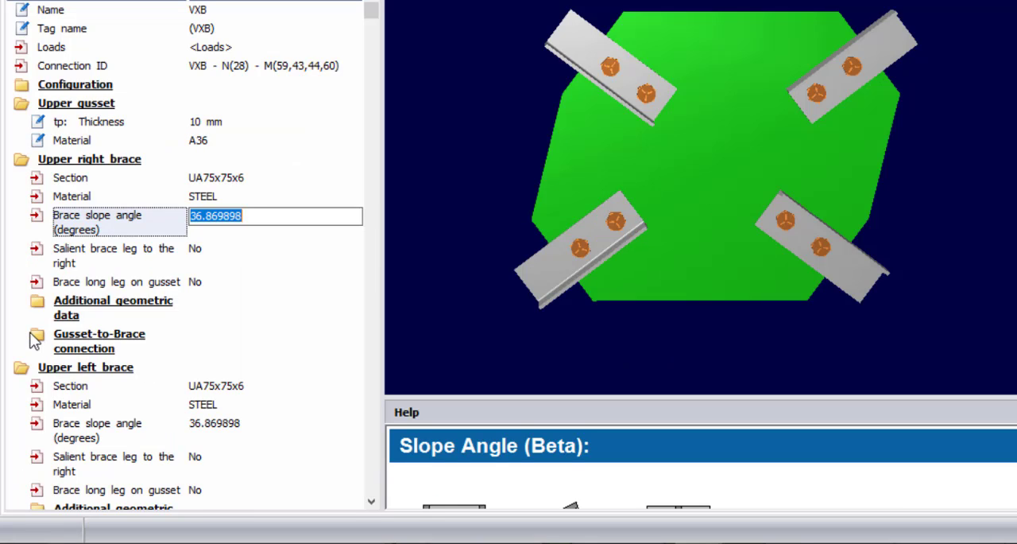
# - Change the upper right brace's gusset-to-brace connection to Welded and inspect the weld in the 3D model
pyautogui.click(35, 334)
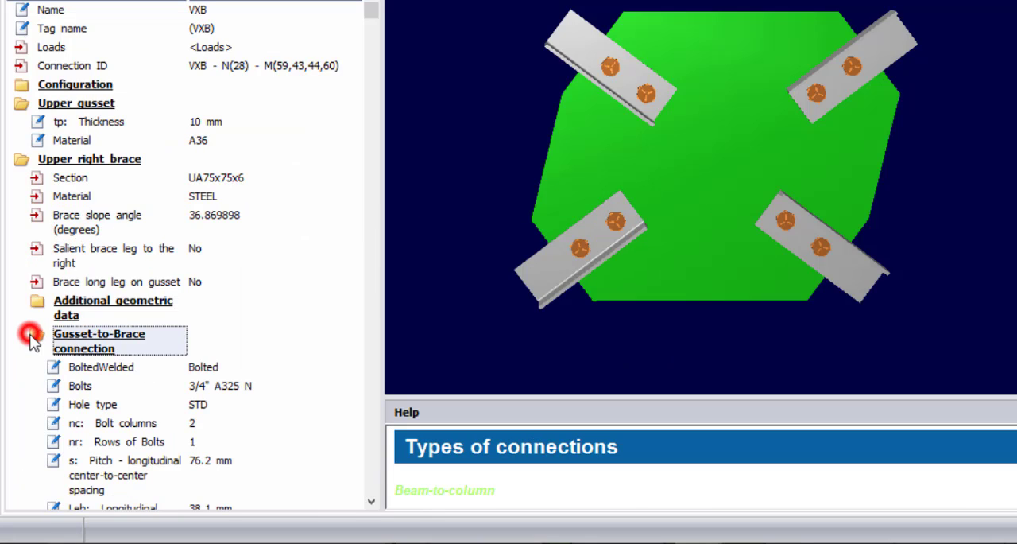
pyautogui.click(215, 375)
pyautogui.click(298, 371)
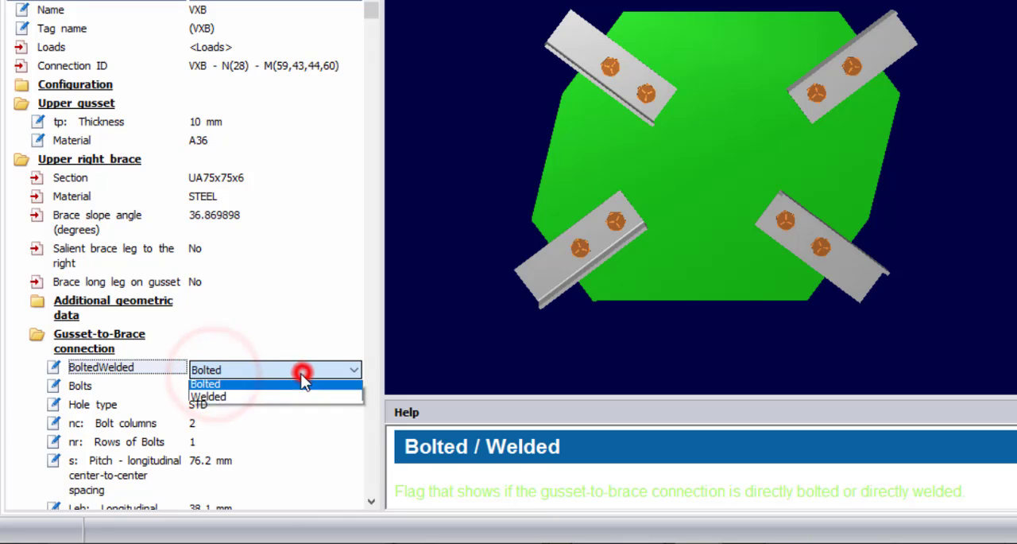
pyautogui.click(256, 403)
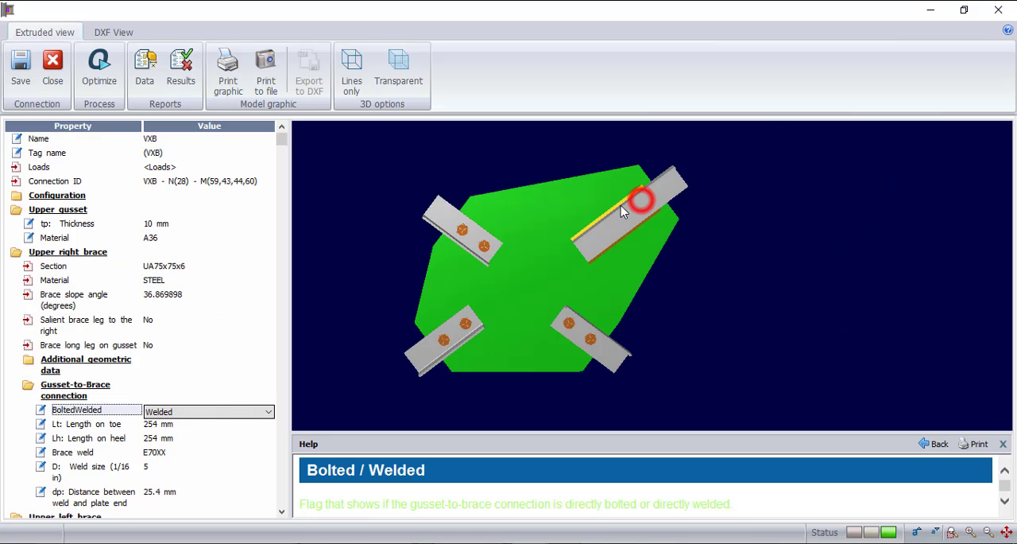
pyautogui.scroll(5, 618, 210)
pyautogui.scroll(-5, 623, 230)
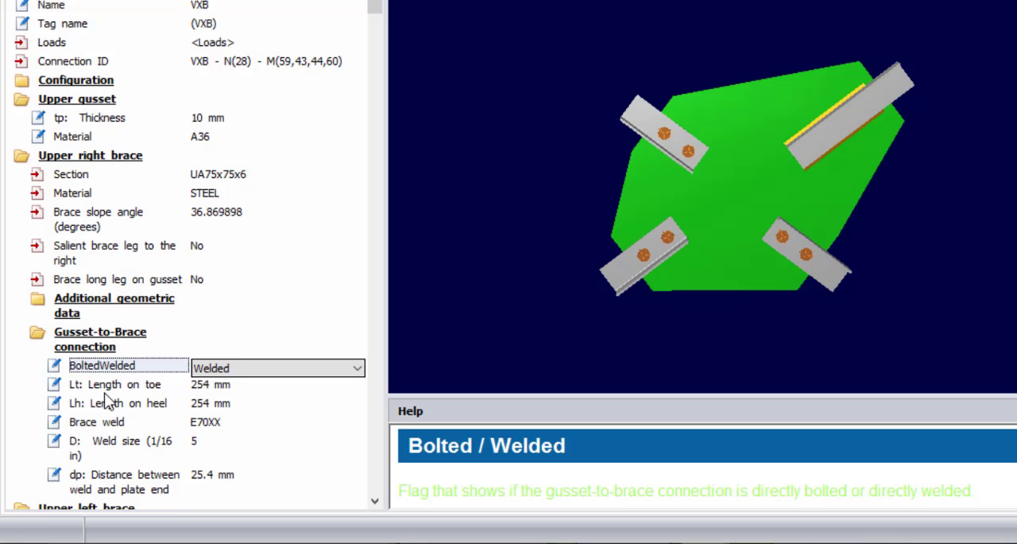
# - Set the upper right brace's weld length on toe to 100 mm
pyautogui.click(227, 386)
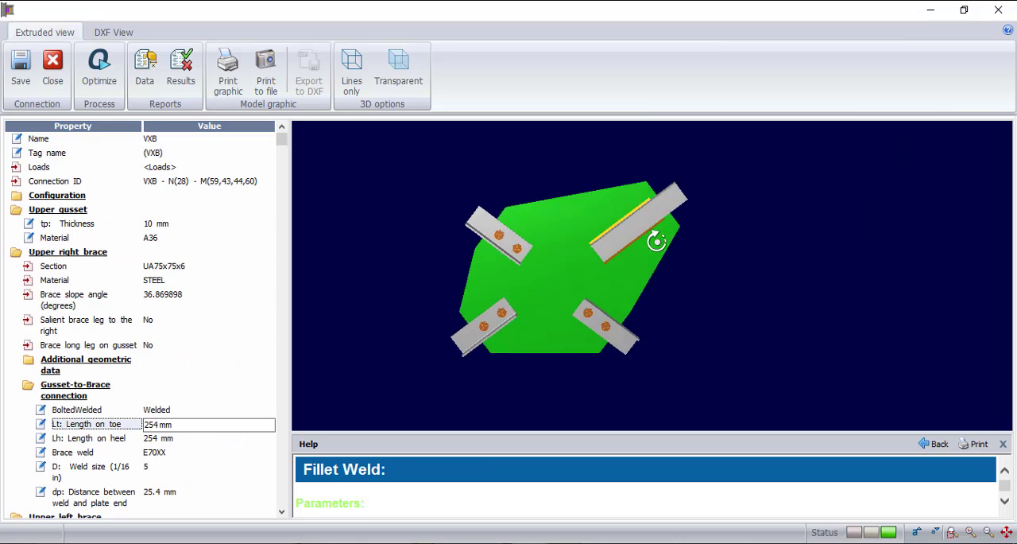
pyautogui.moveTo(657, 241); pyautogui.dragTo(648, 284)
pyautogui.scroll(5, 612, 248)
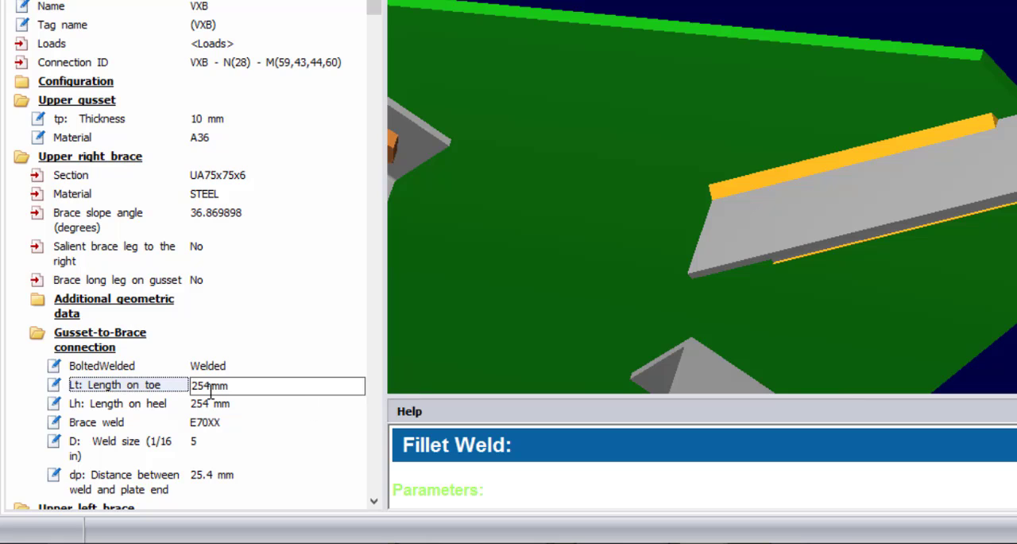
pyautogui.doubleClick(211, 386)
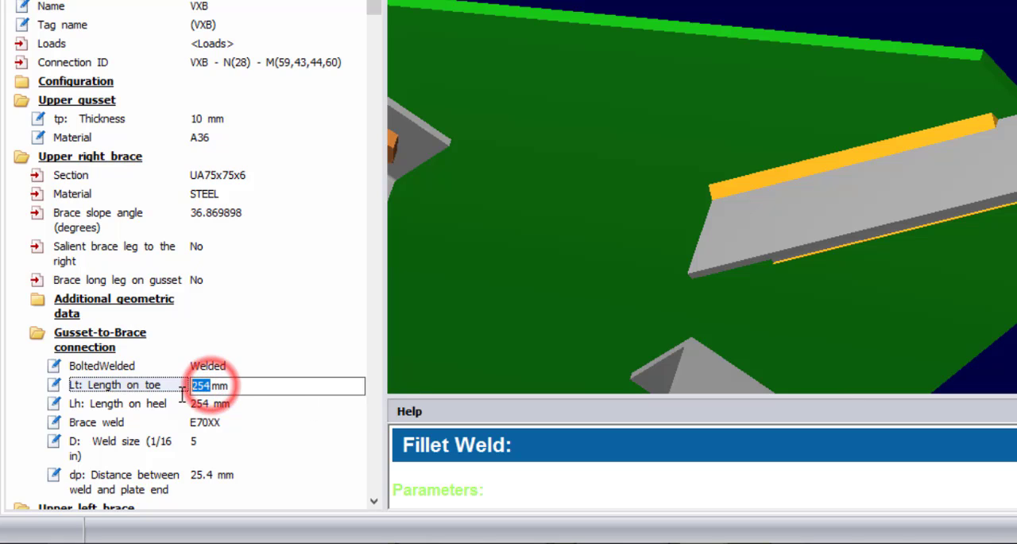
pyautogui.write('10')
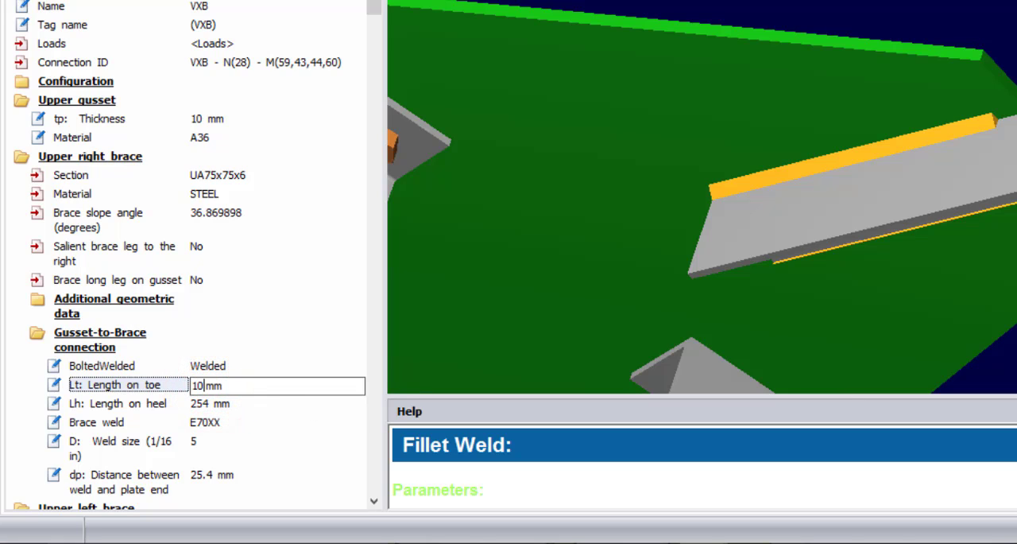
pyautogui.write('0')
pyautogui.click(207, 405)
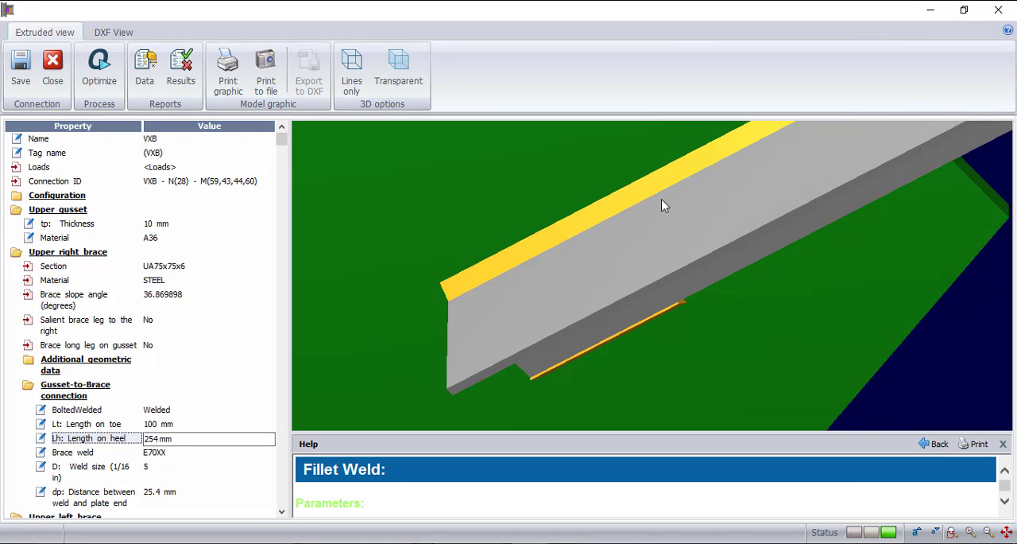
# - Check the upper right brace's toe and heel welds in the 3D model and set the weld length on heel to 100 mm
pyautogui.scroll(-3, 563, 307)
pyautogui.scroll(2, 726, 176)
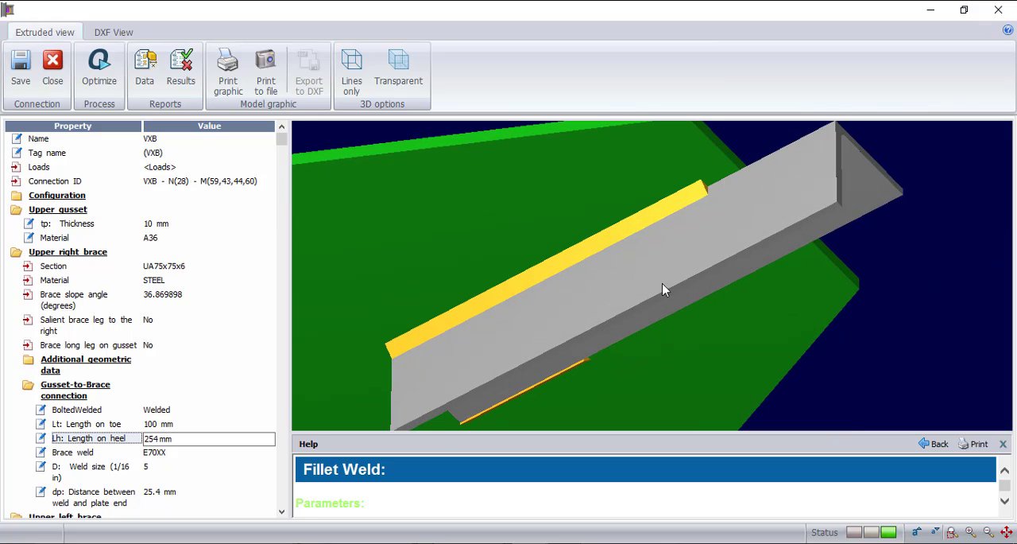
pyautogui.moveTo(614, 383); pyautogui.dragTo(586, 325)
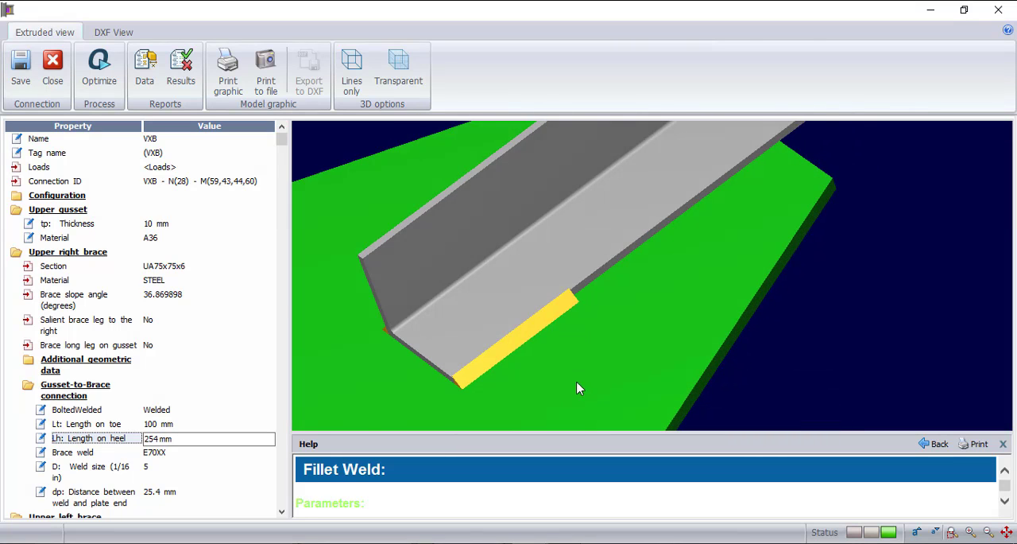
pyautogui.moveTo(578, 387); pyautogui.dragTo(578, 324)
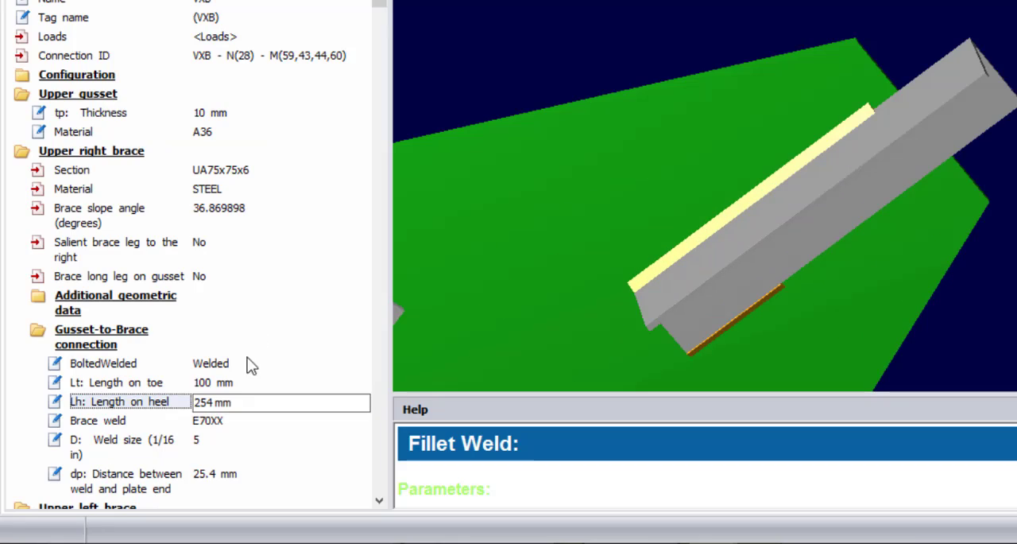
pyautogui.click(217, 403)
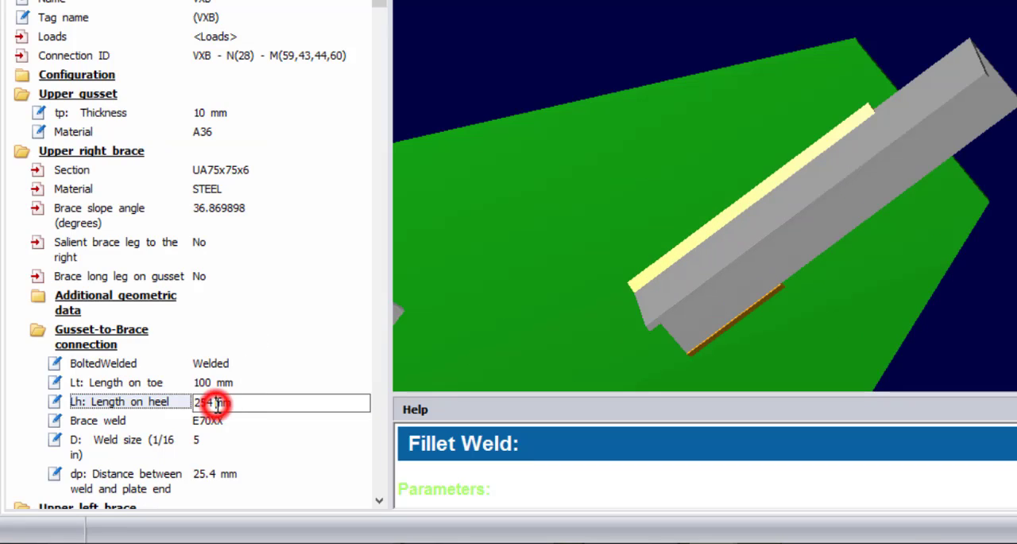
pyautogui.doubleClick(209, 403)
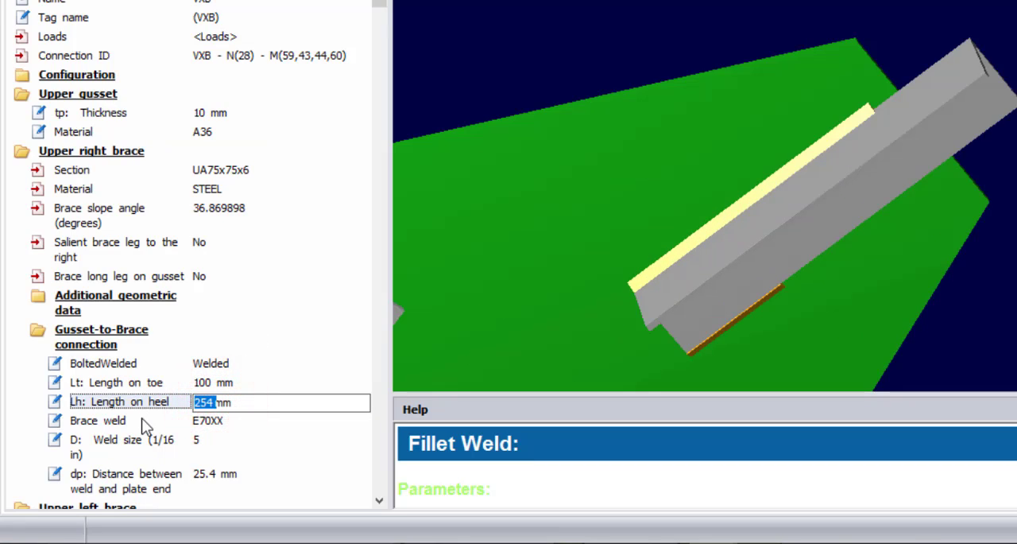
pyautogui.write('100')
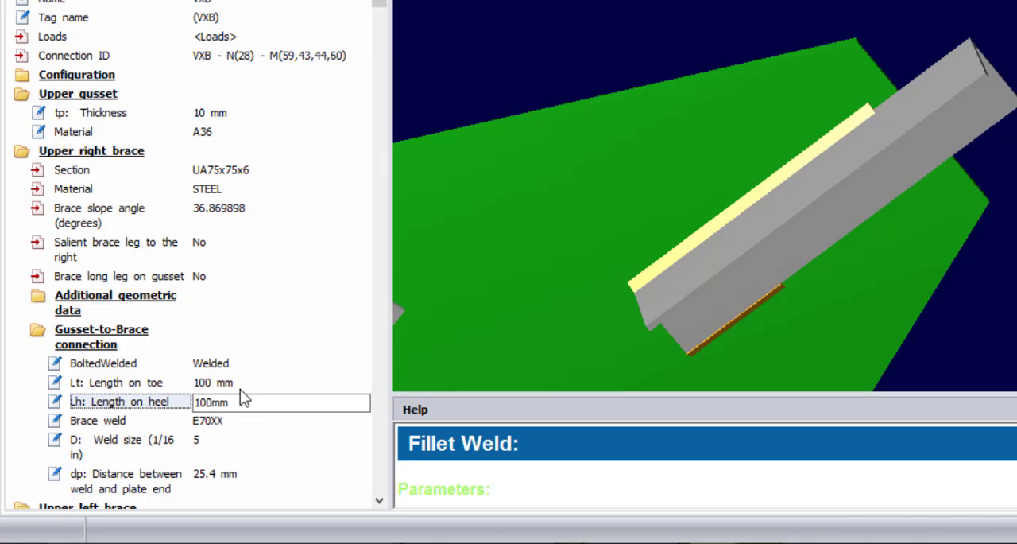
pyautogui.click(226, 383)
# - Examine the welds on the upper right brace and the other braces' bolted connections in the 3D model from several angles
pyautogui.click(811, 211)
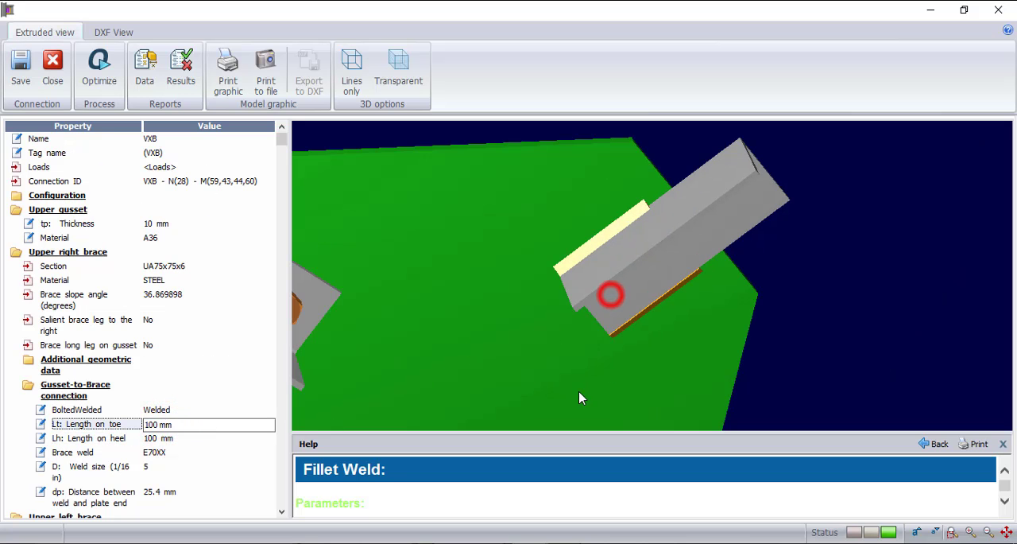
pyautogui.moveTo(580, 397); pyautogui.dragTo(695, 366)
pyautogui.scroll(3, 635, 338)
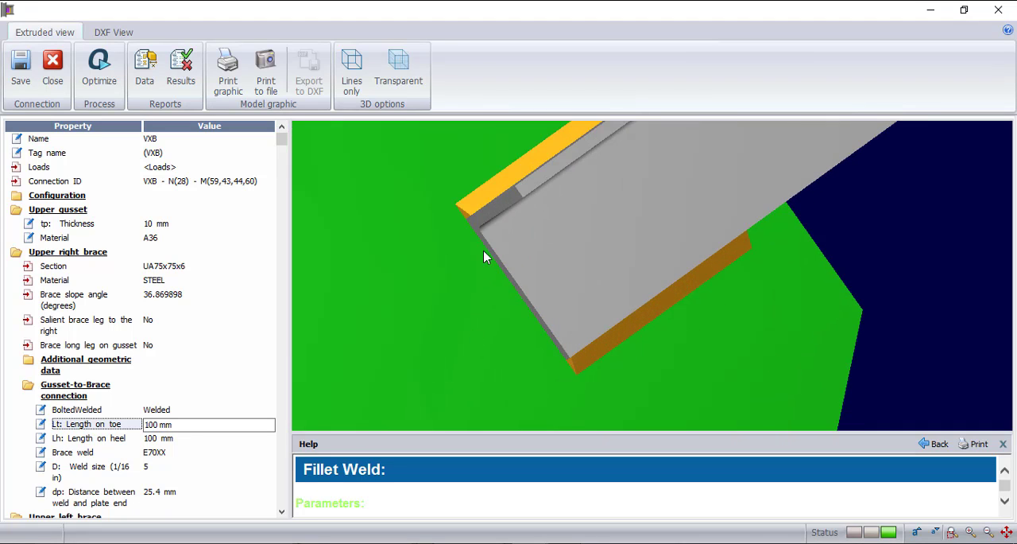
pyautogui.moveTo(486, 238)
pyautogui.mouseDown()
pyautogui.moveTo(503, 238)
pyautogui.moveTo(489, 236)
pyautogui.mouseUp()
pyautogui.scroll(-10, 595, 282)
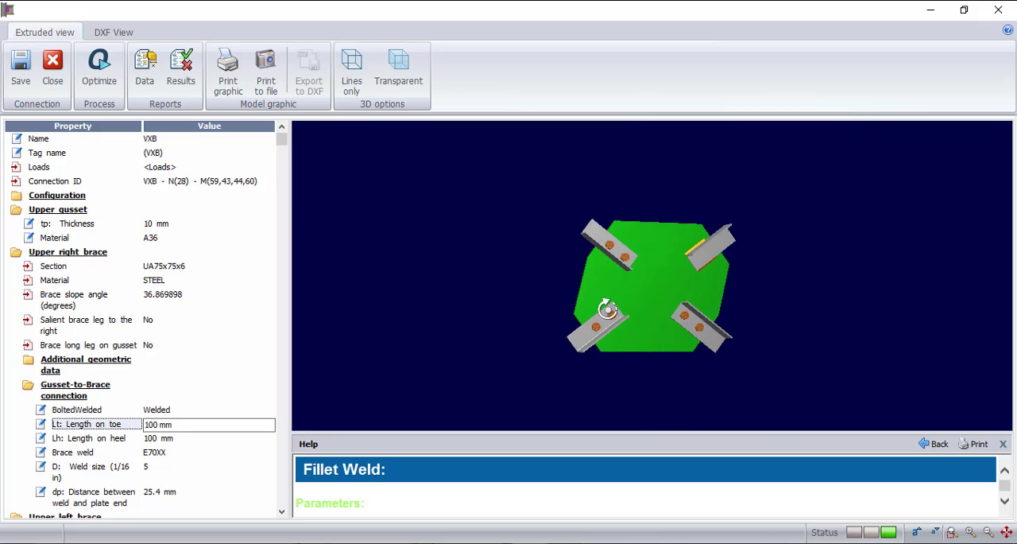
pyautogui.moveTo(598, 310); pyautogui.dragTo(582, 315)
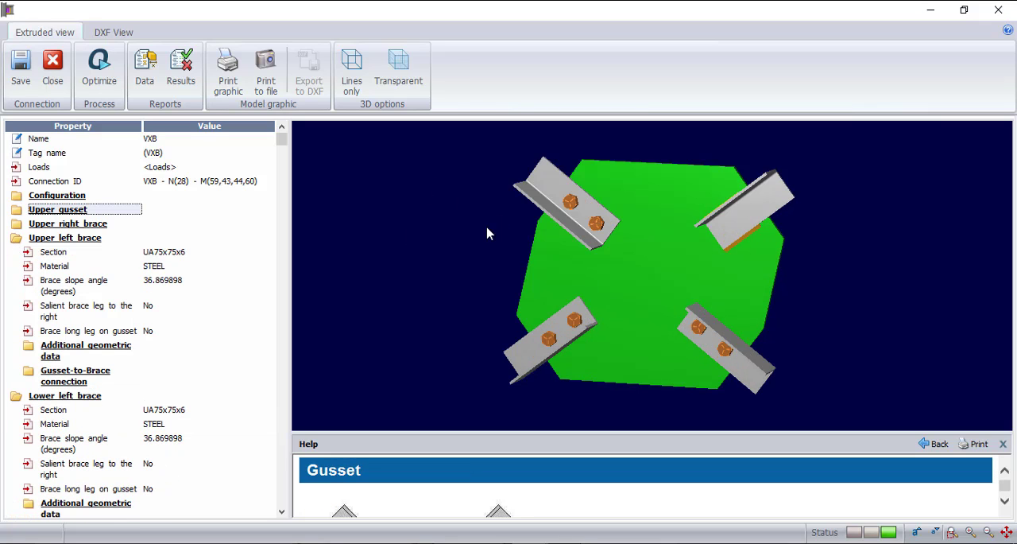
pyautogui.click(486, 236)
pyautogui.click(500, 260)
pyautogui.click(501, 268)
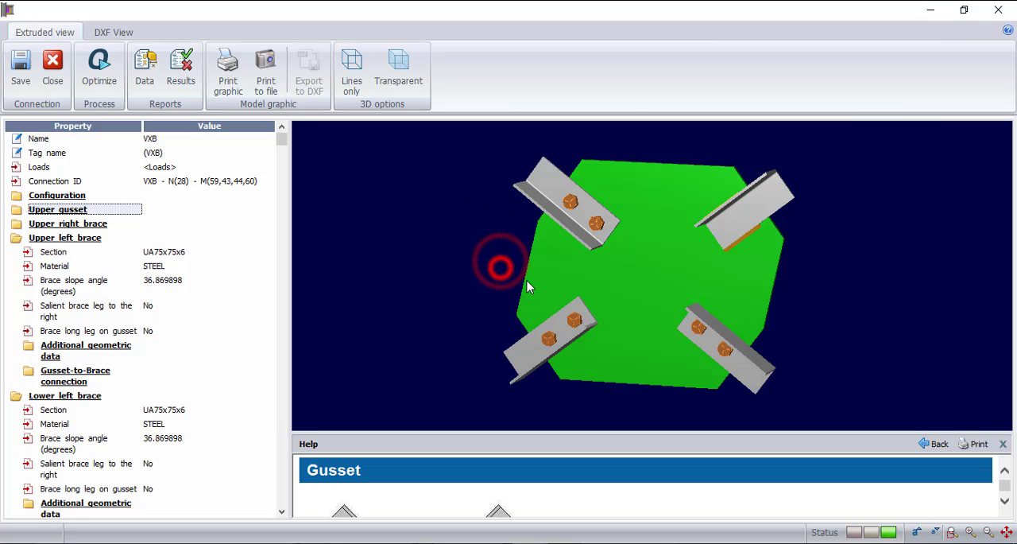
pyautogui.moveTo(499, 268); pyautogui.dragTo(546, 297)
pyautogui.scroll(5, 589, 234)
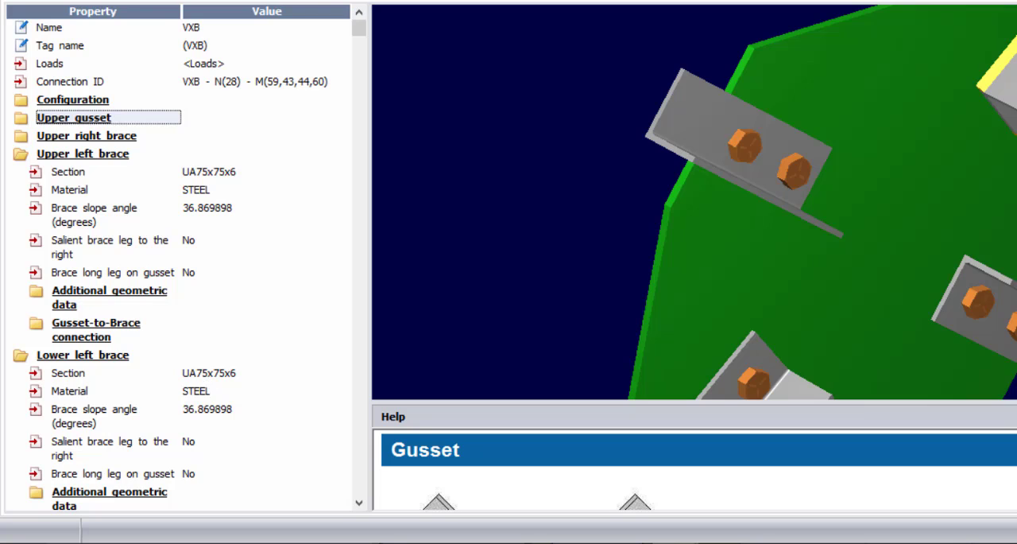
pyautogui.scroll(-3, 152, 340)
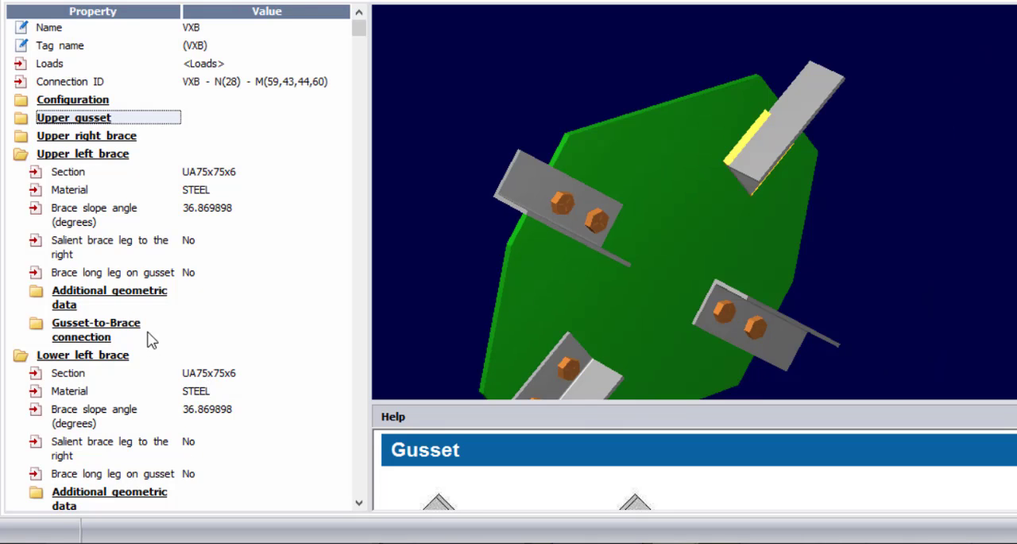
# - Change the lower left brace's gusset-to-brace connection to Welded
pyautogui.click(298, 389)
pyautogui.scroll(-5, 188, 411)
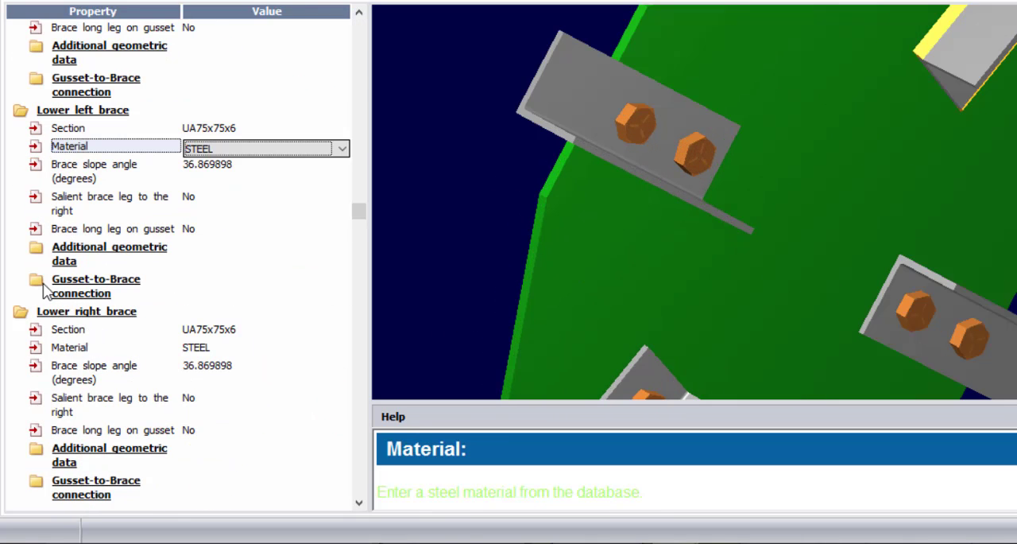
pyautogui.click(40, 285)
pyautogui.click(203, 313)
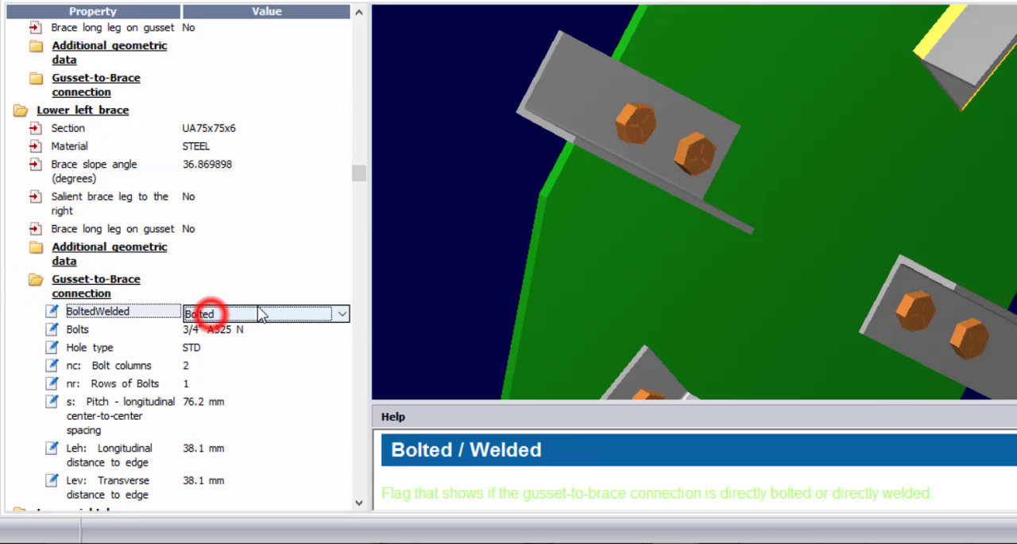
pyautogui.click(340, 316)
pyautogui.click(288, 346)
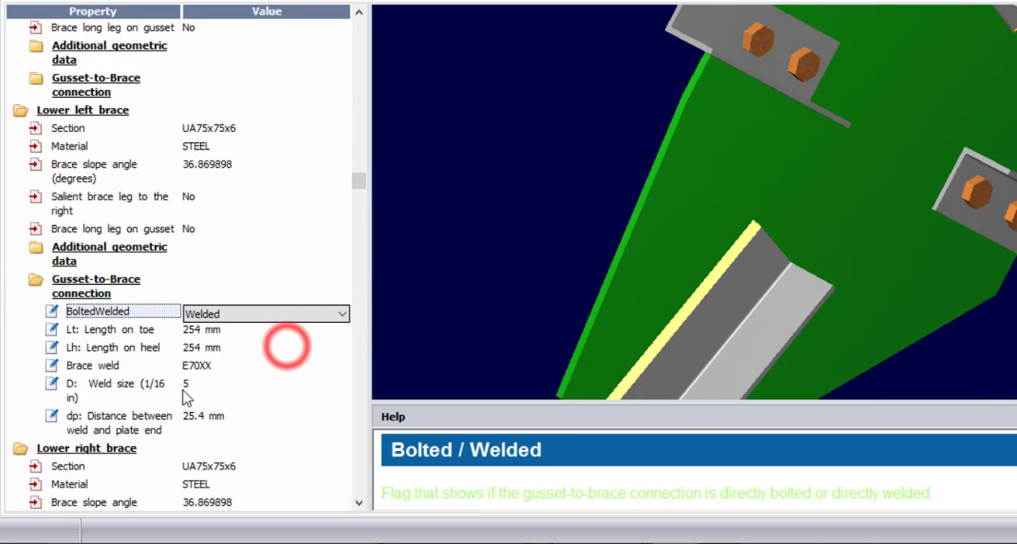
# - Set the lower left brace's weld lengths on toe and heel to 100 mm each and inspect the connection
pyautogui.doubleClick(197, 330)
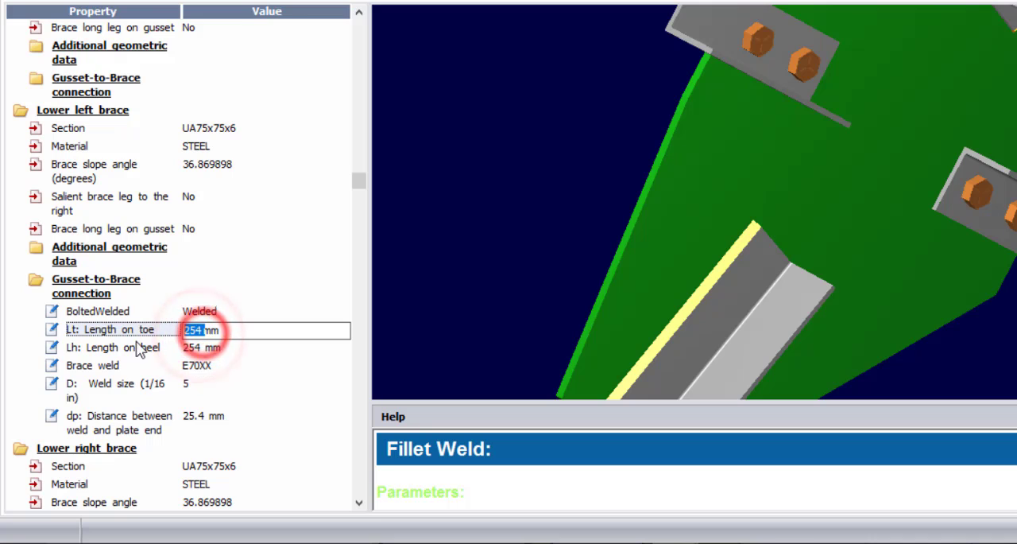
pyautogui.write('100')
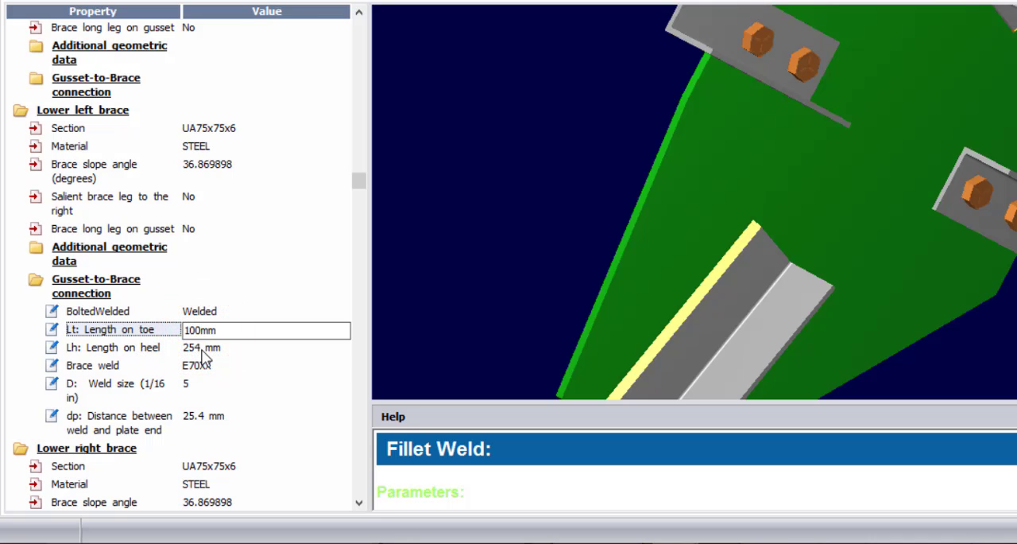
pyautogui.doubleClick(203, 350)
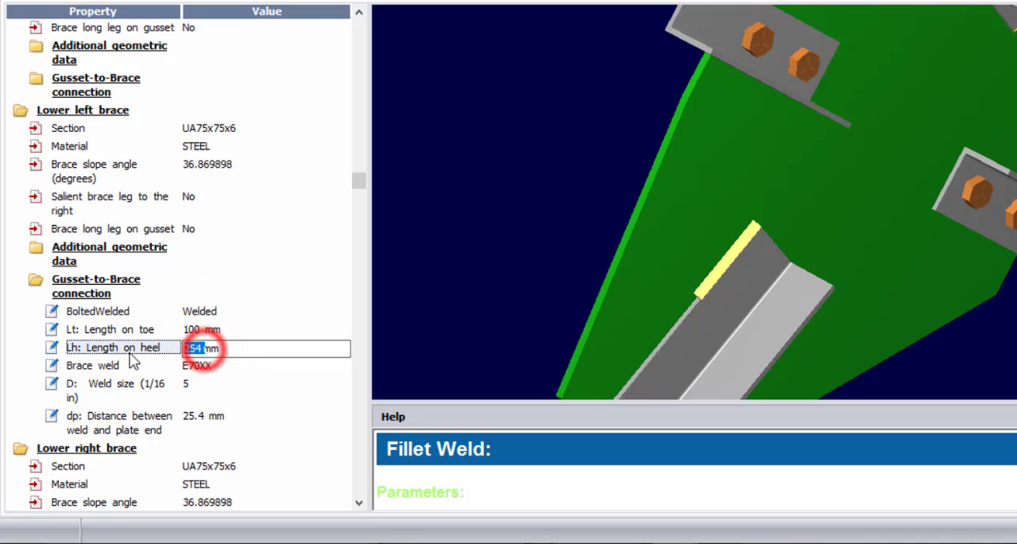
pyautogui.write('100')
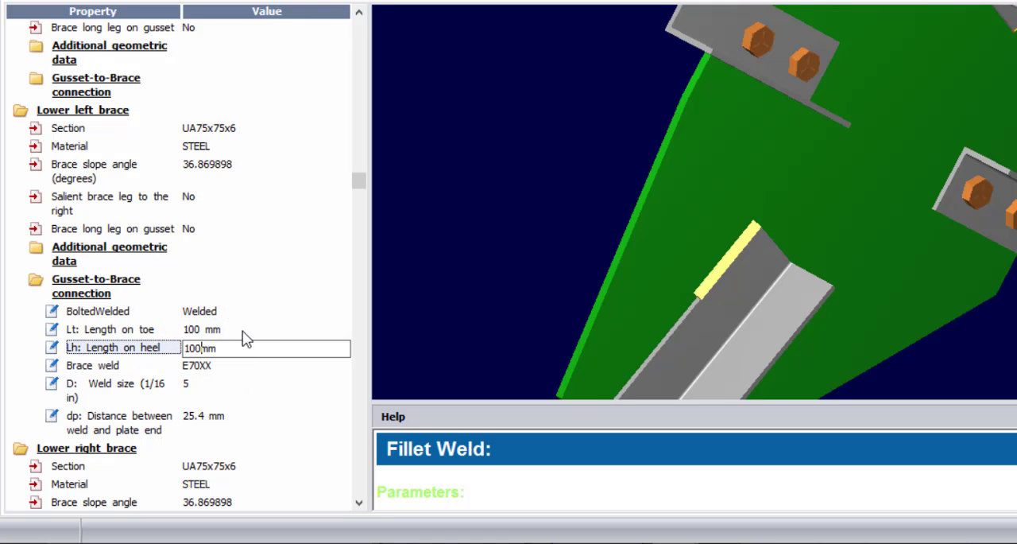
pyautogui.doubleClick(232, 328)
pyautogui.click(625, 242)
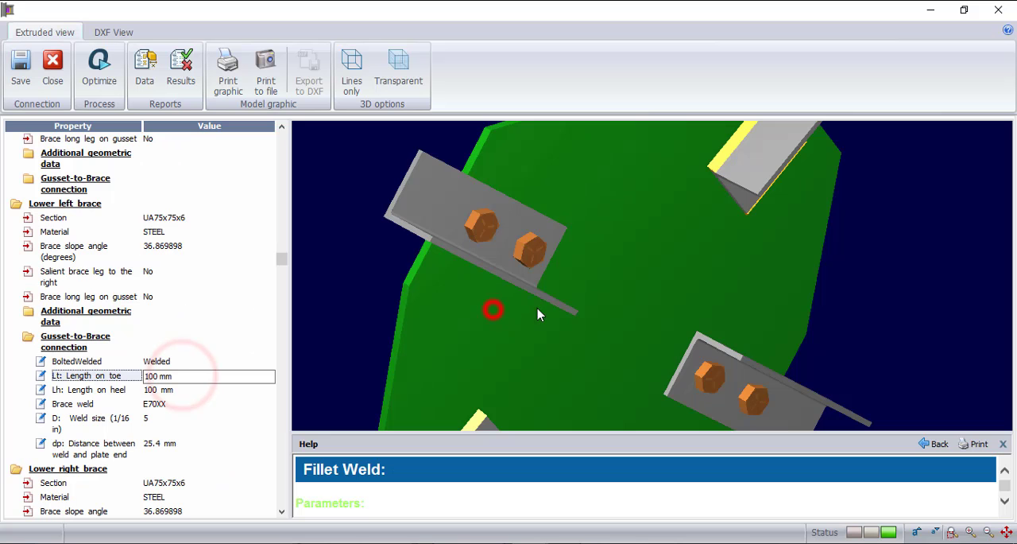
pyautogui.scroll(-5, 592, 267)
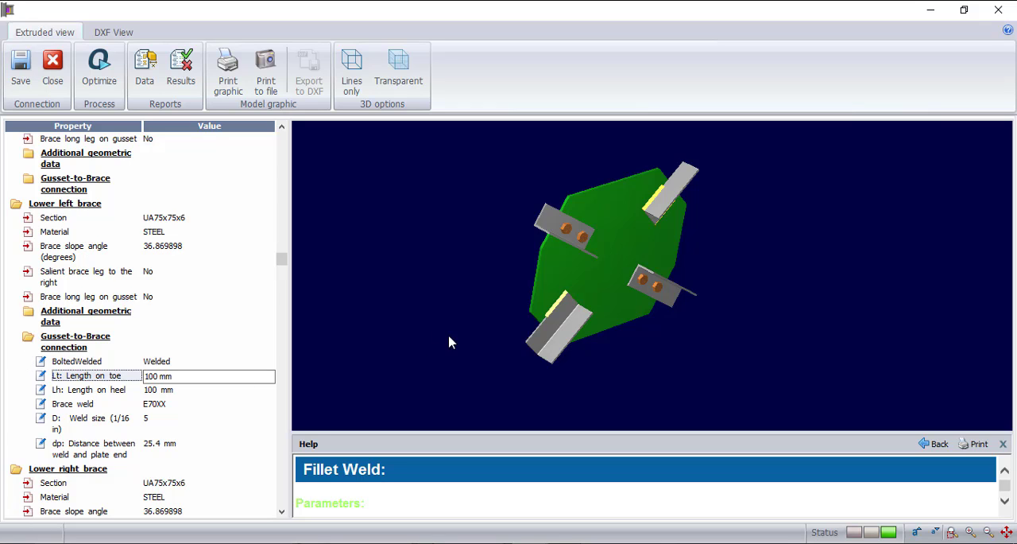
pyautogui.click(463, 321)
# - Change the upper left brace's gusset-to-brace connection to Welded
pyautogui.click(16, 203)
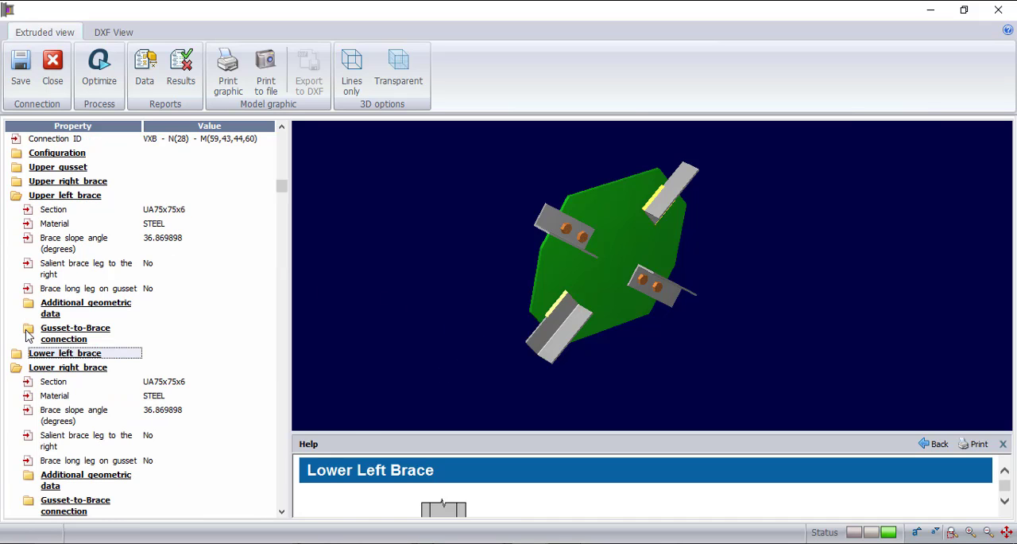
pyautogui.click(28, 331)
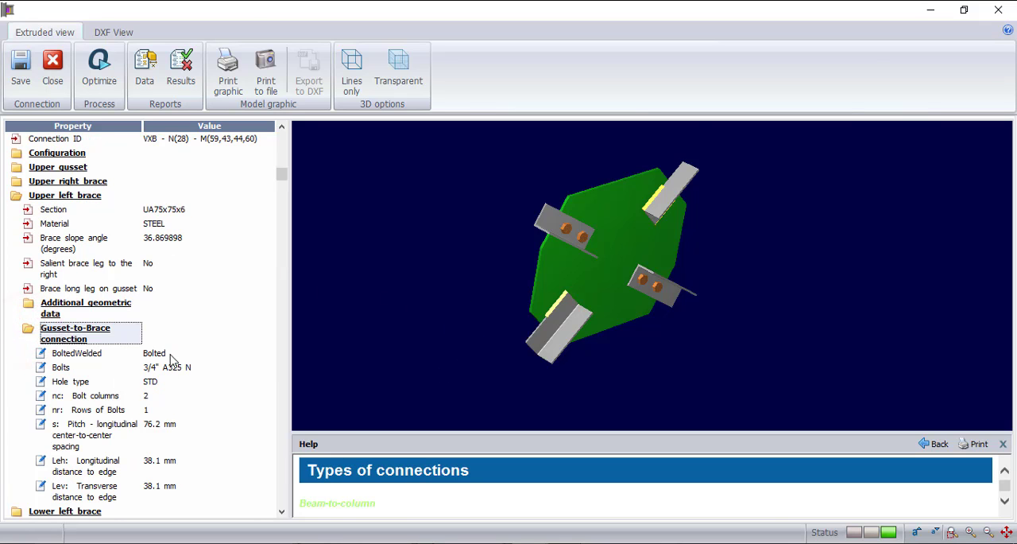
pyautogui.click(170, 352)
pyautogui.click(289, 289)
pyautogui.click(270, 322)
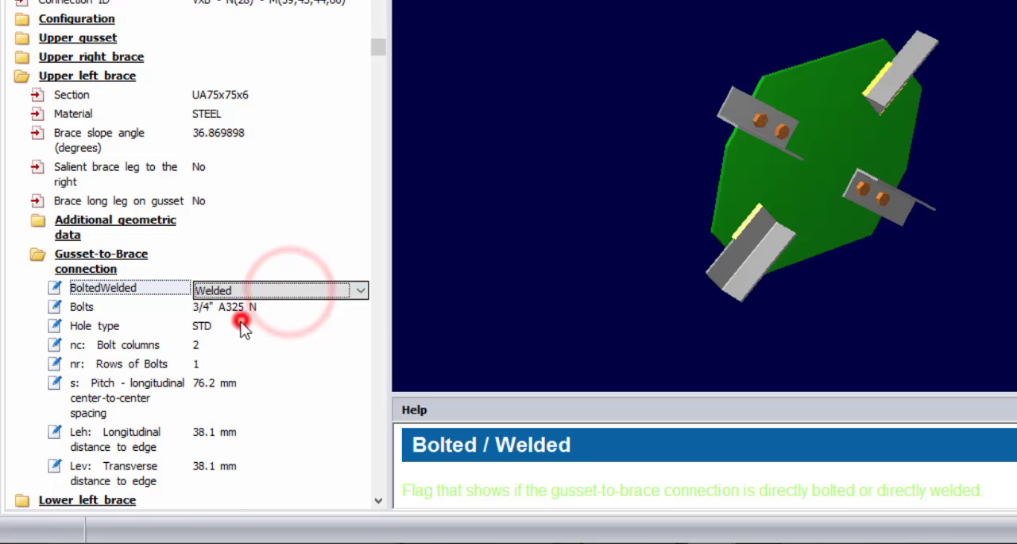
# - Set the upper left brace's weld lengths on toe and heel to 100 mm each and inspect the connection
pyautogui.click(211, 308)
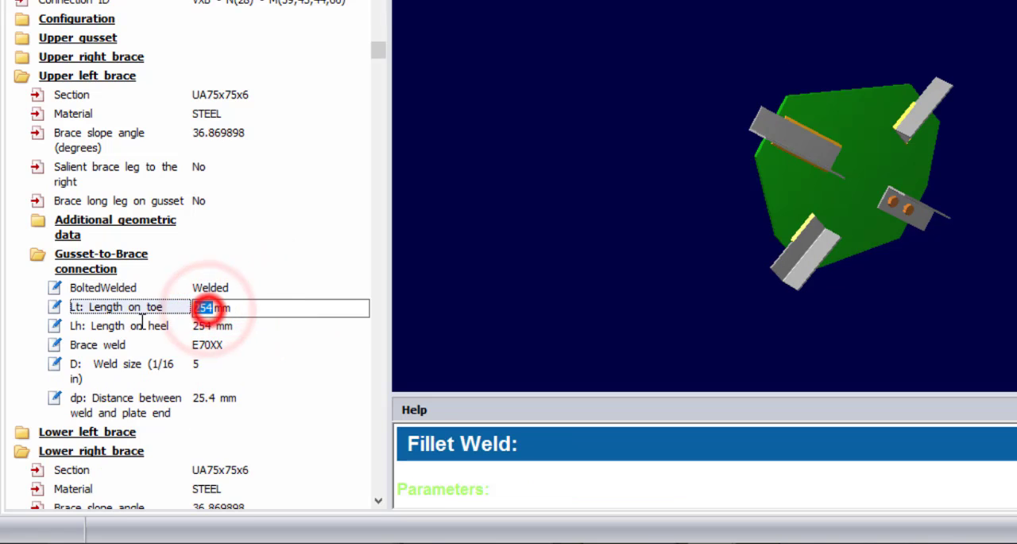
pyautogui.write('100')
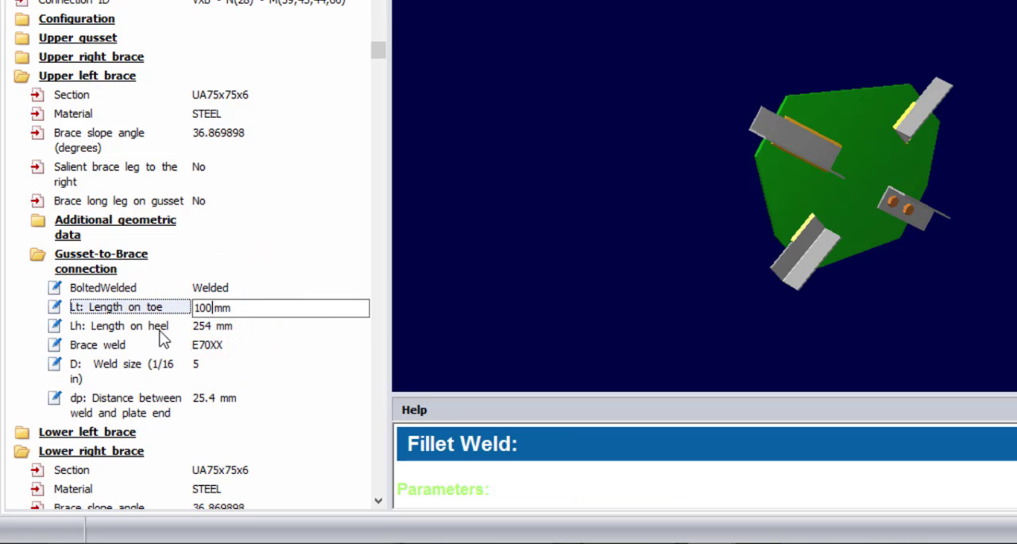
pyautogui.click(208, 332)
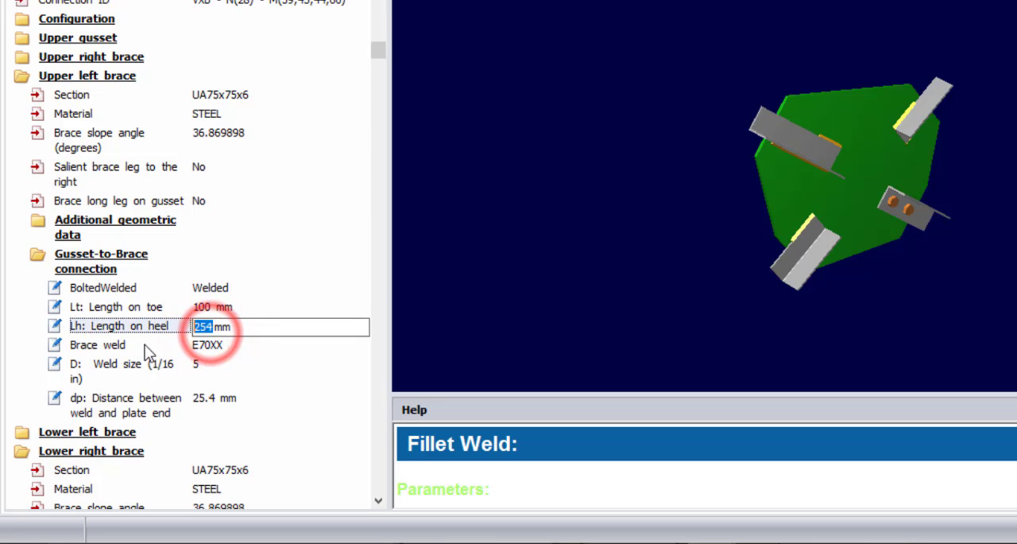
pyautogui.write('100')
pyautogui.click(294, 276)
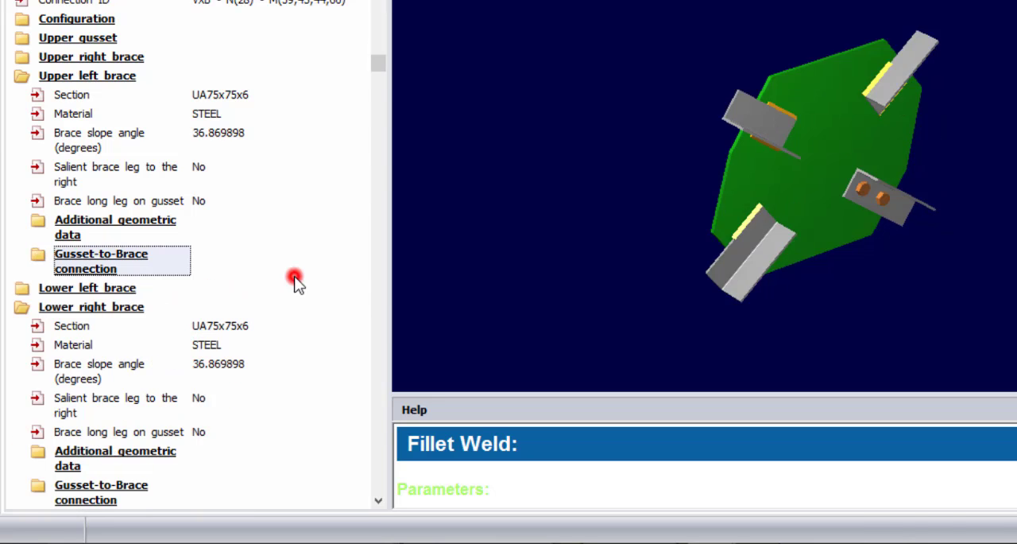
pyautogui.moveTo(692, 116); pyautogui.dragTo(754, 199)
pyautogui.moveTo(559, 287); pyautogui.dragTo(619, 300)
pyautogui.scroll(2, 658, 307)
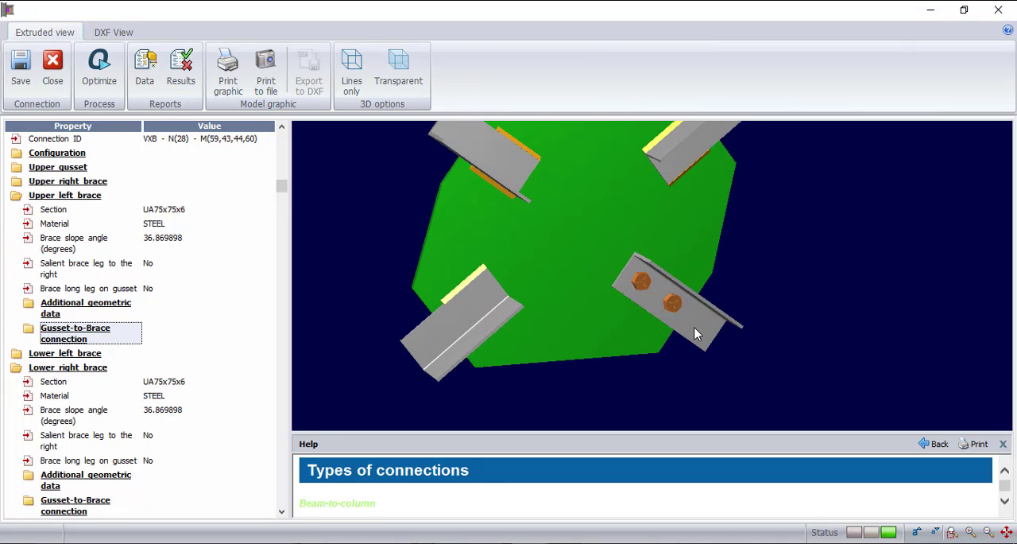
pyautogui.moveTo(693, 333); pyautogui.dragTo(645, 318)
pyautogui.scroll(-2, 693, 362)
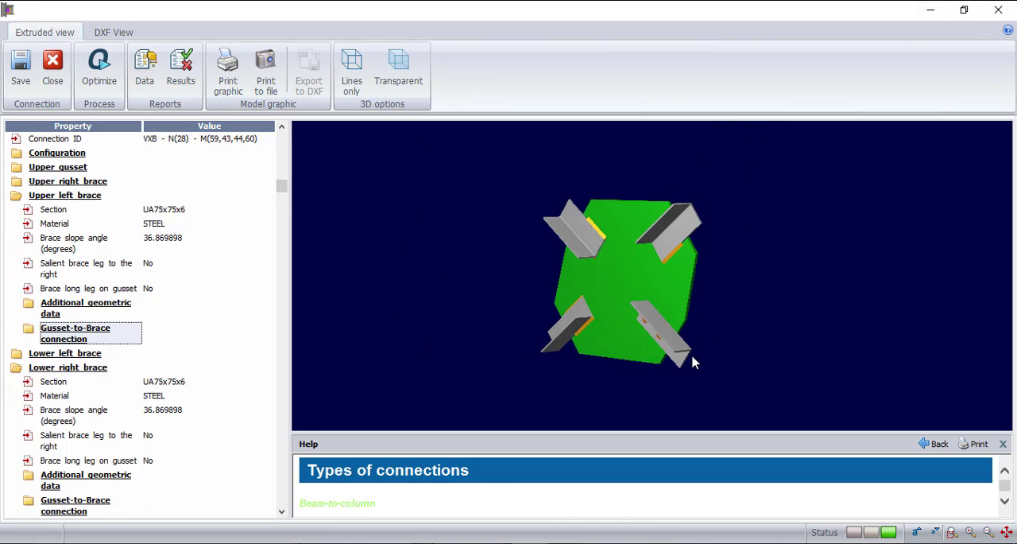
pyautogui.click(622, 354)
# - Change the lower right brace's gusset-to-brace connection to Welded
pyautogui.click(15, 368)
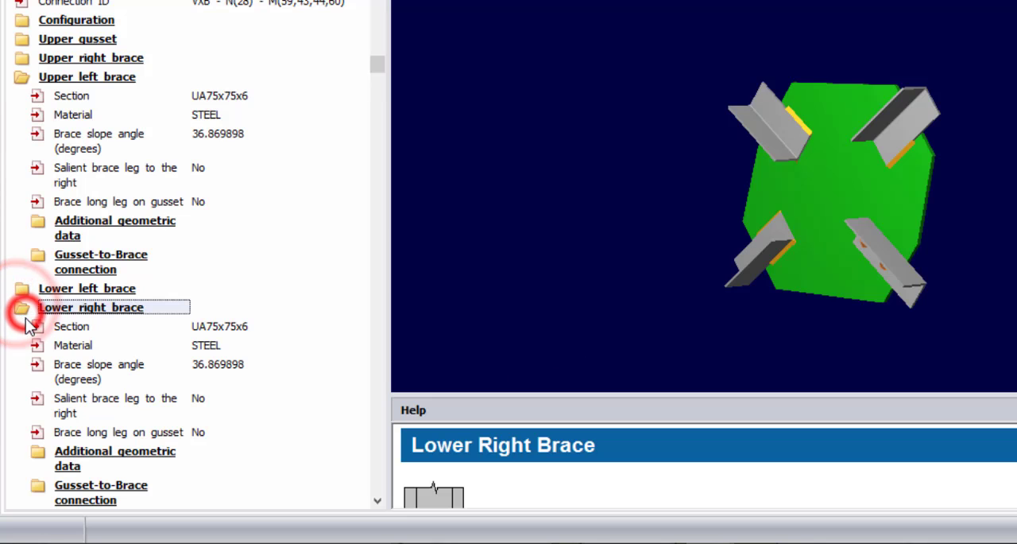
pyautogui.click(378, 501)
pyautogui.click(378, 502)
pyautogui.click(378, 502)
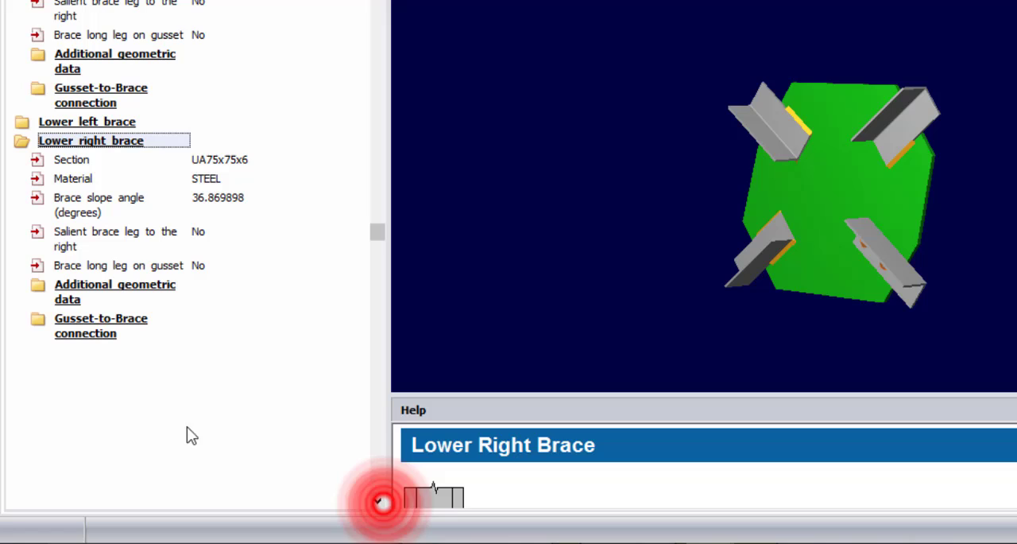
pyautogui.click(37, 320)
pyautogui.click(208, 353)
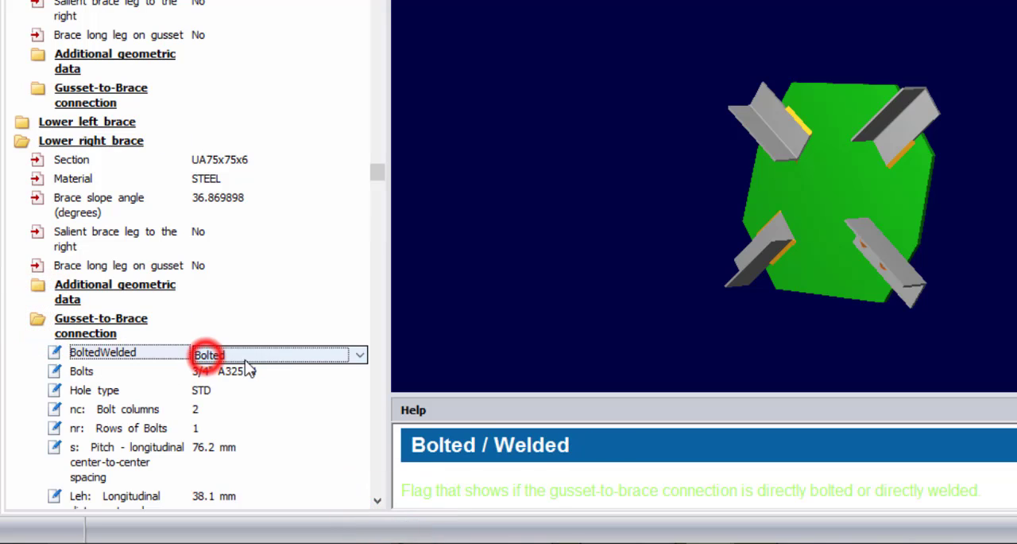
pyautogui.click(301, 363)
pyautogui.click(248, 385)
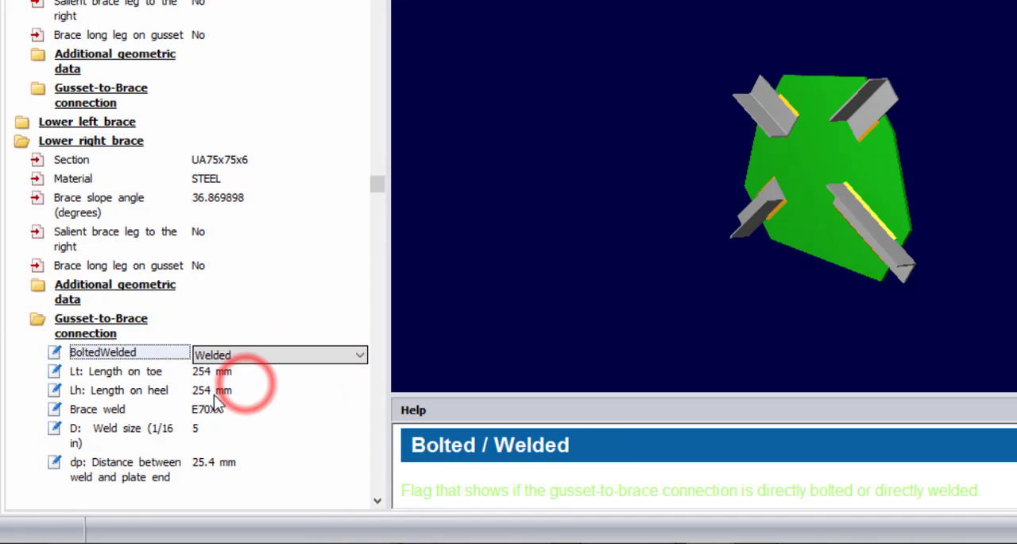
# - Set the lower right brace's weld lengths on toe and heel to 100 mm each
pyautogui.click(212, 375)
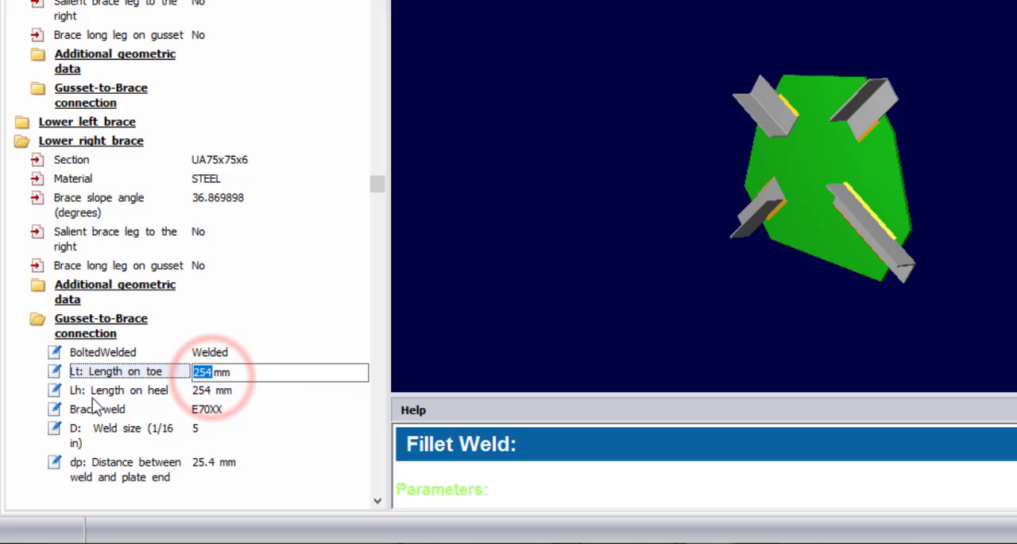
pyautogui.write('100')
pyautogui.click(213, 391)
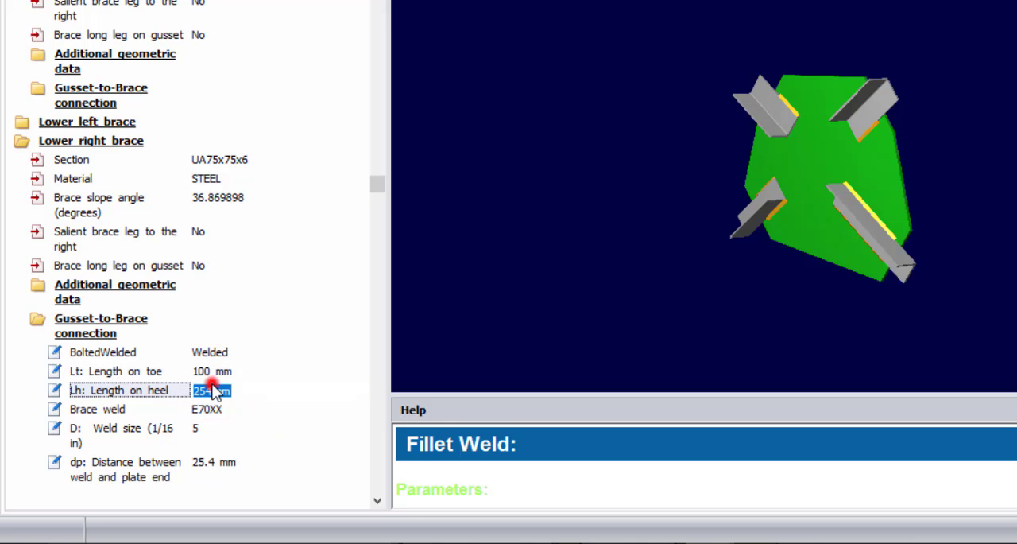
pyautogui.write('1')
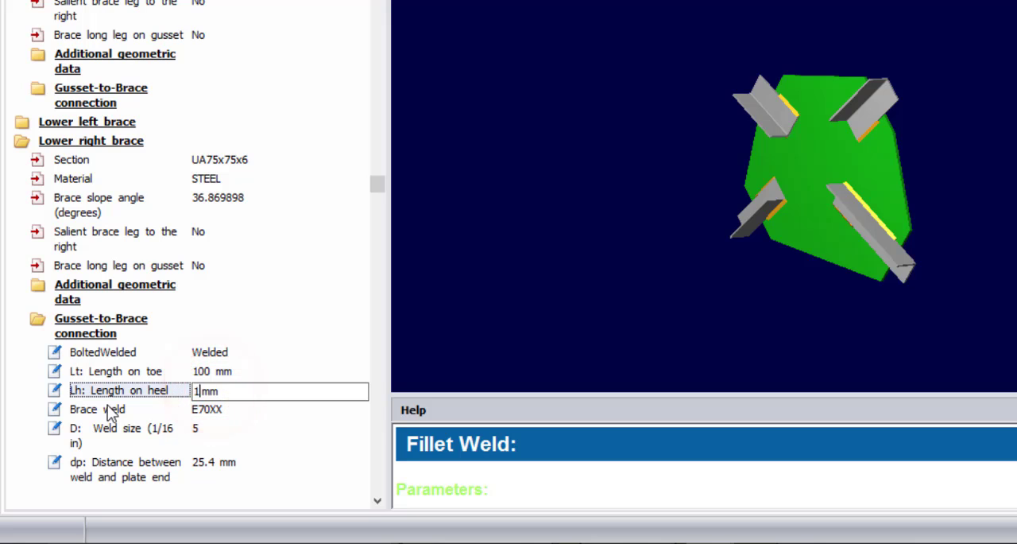
pyautogui.write('00')
pyautogui.click(201, 371)
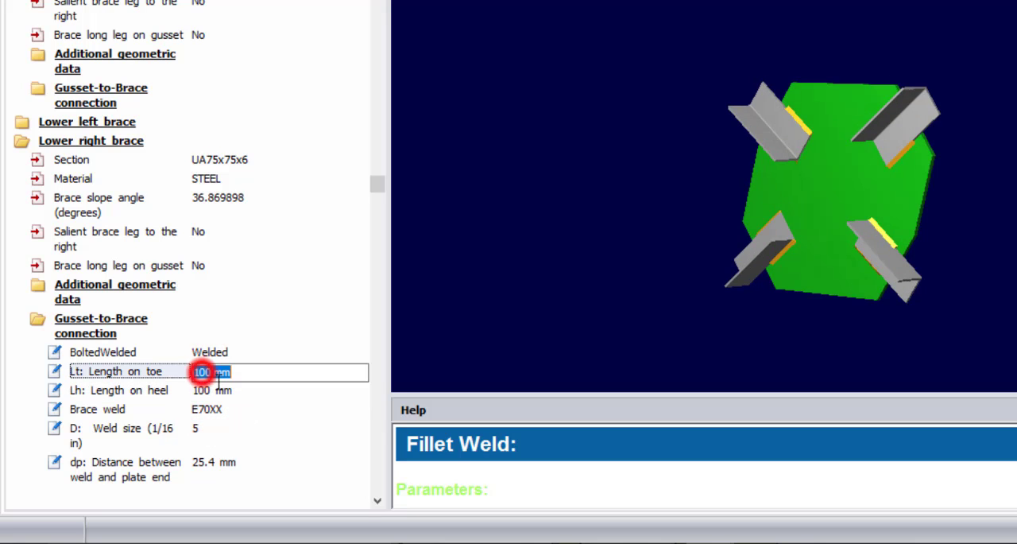
# - Examine the toe and heel welds of all four braces on the gusset in the 3D model from several angles
pyautogui.moveTo(514, 302); pyautogui.dragTo(791, 338)
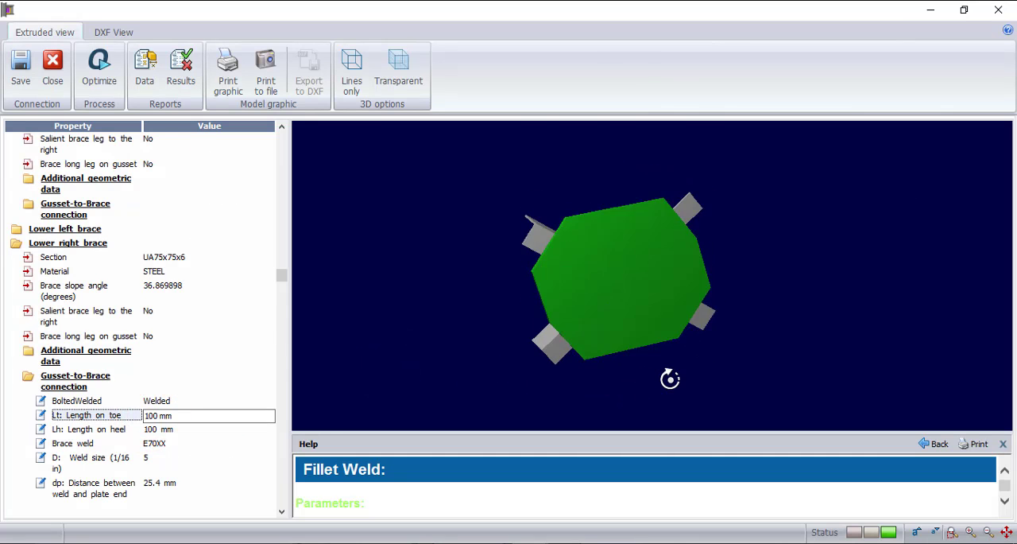
pyautogui.moveTo(588, 390); pyautogui.dragTo(525, 377)
pyautogui.scroll(3, 581, 342)
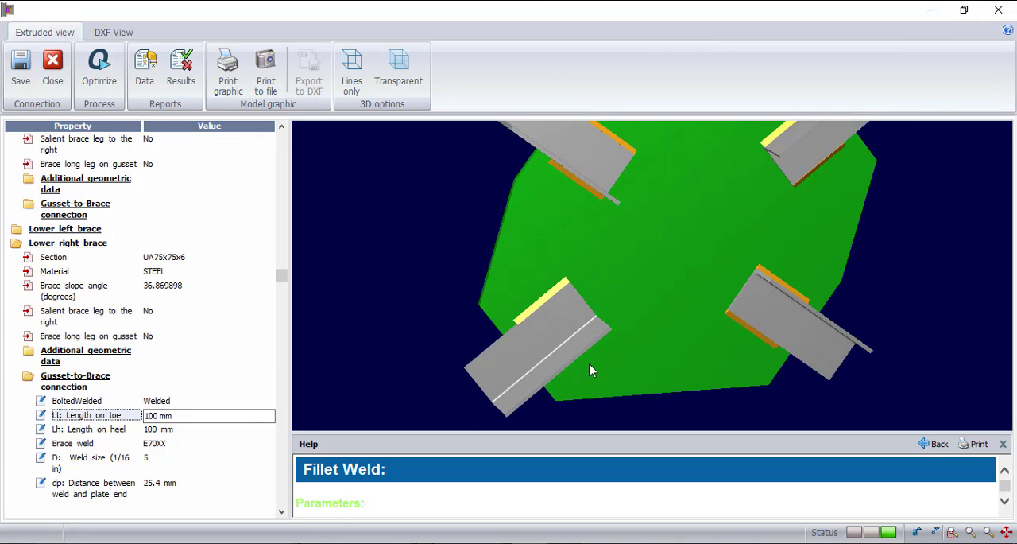
pyautogui.moveTo(590, 363); pyautogui.dragTo(550, 372)
pyautogui.scroll(-3, 691, 329)
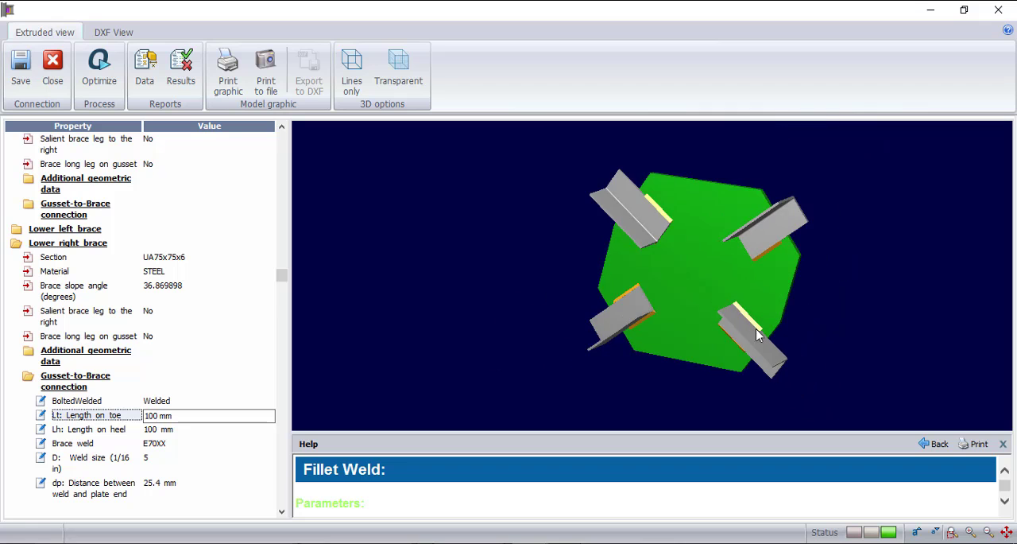
pyautogui.scroll(3, 759, 334)
pyautogui.moveTo(671, 385); pyautogui.dragTo(718, 376)
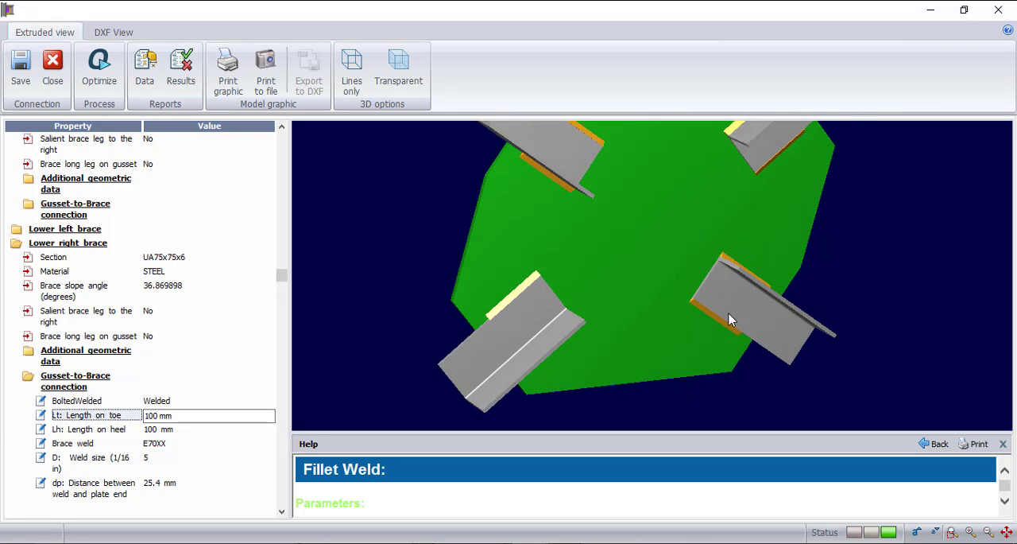
pyautogui.scroll(-3, 733, 312)
pyautogui.scroll(2, 747, 259)
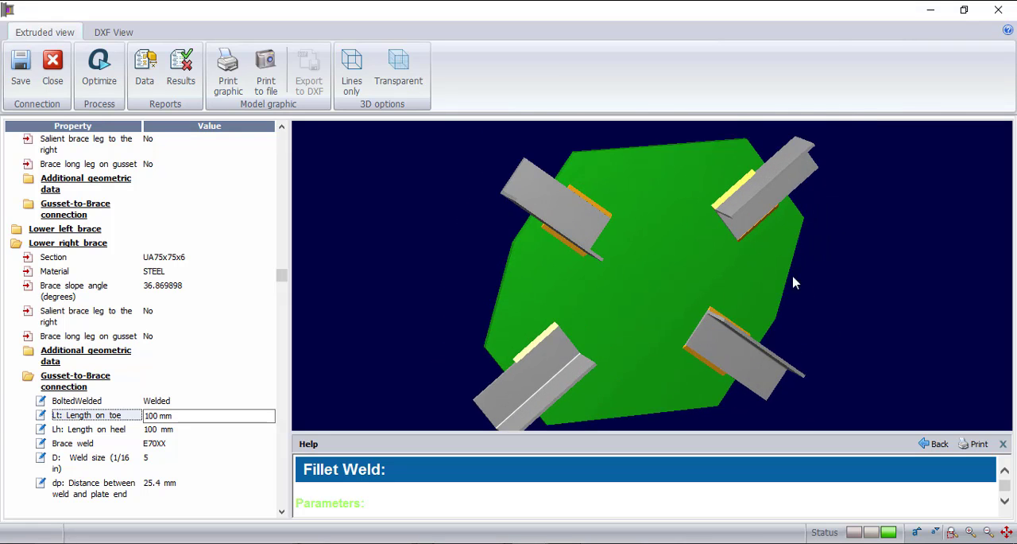
pyautogui.moveTo(792, 281); pyautogui.dragTo(898, 537)
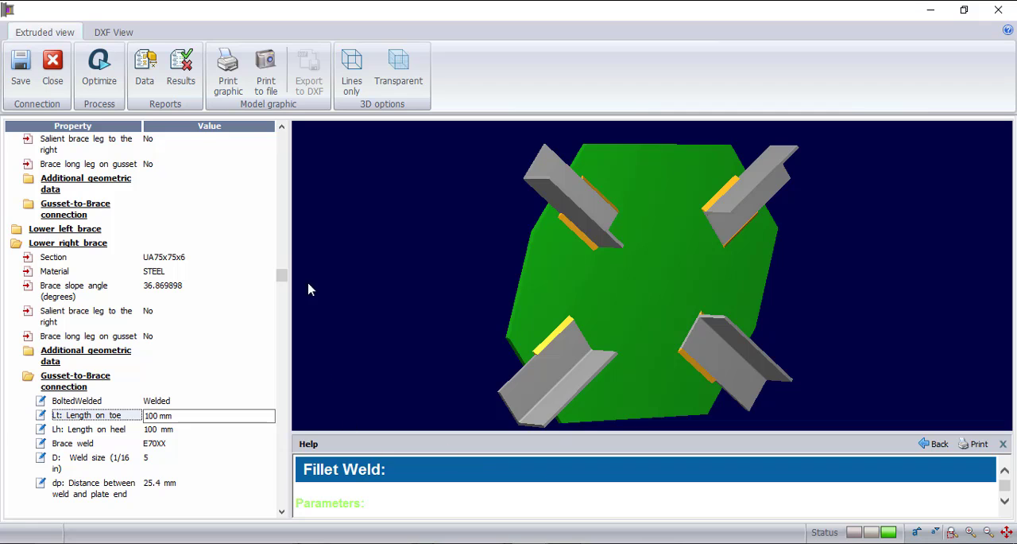
pyautogui.click(499, 295)
pyautogui.scroll(-2, 573, 343)
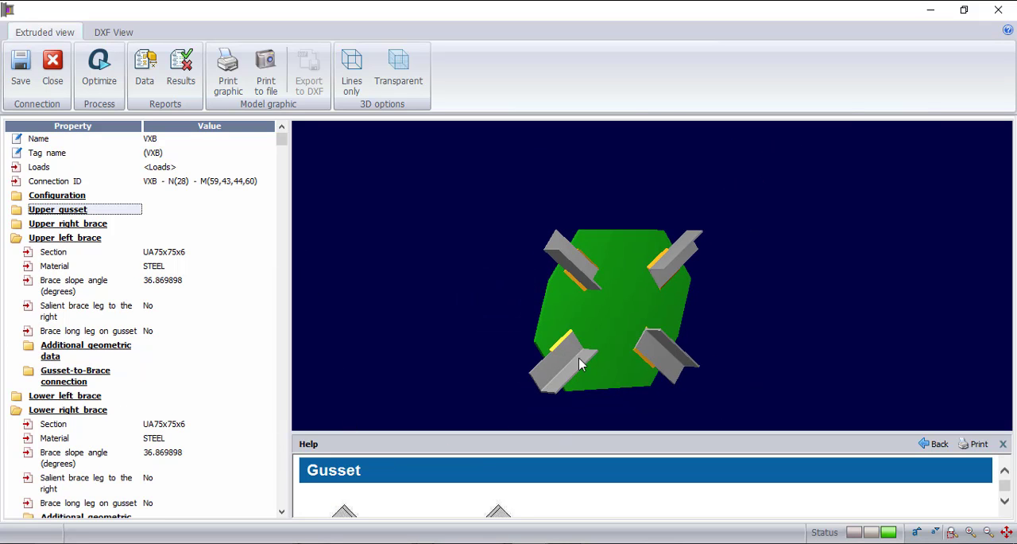
pyautogui.moveTo(714, 347); pyautogui.dragTo(640, 334)
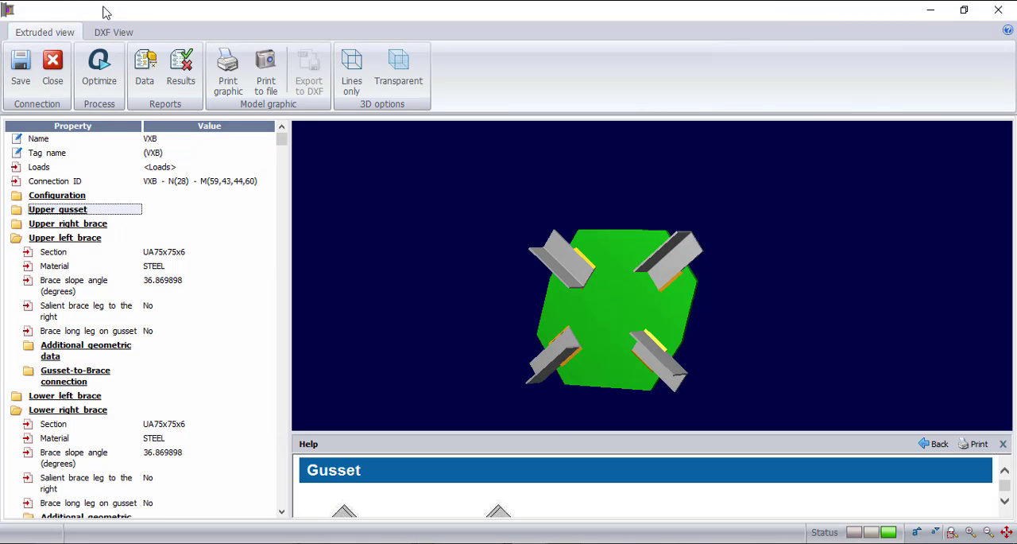
# - Open the DXF drawing of the gusset plate and examine its edge dimensions and the four brace positions
pyautogui.click(109, 30)
pyautogui.click(627, 341)
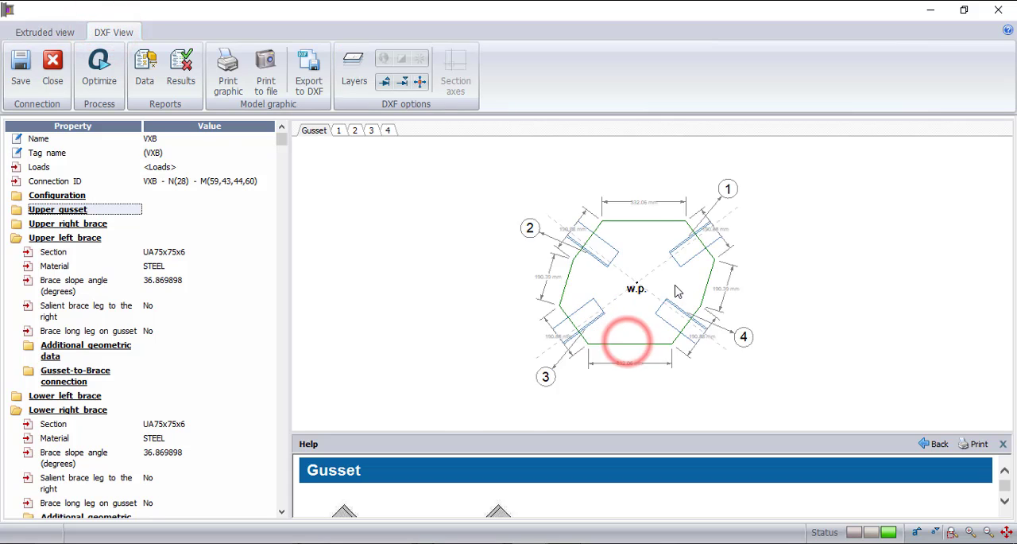
pyautogui.scroll(3, 675, 291)
pyautogui.scroll(2, 525, 175)
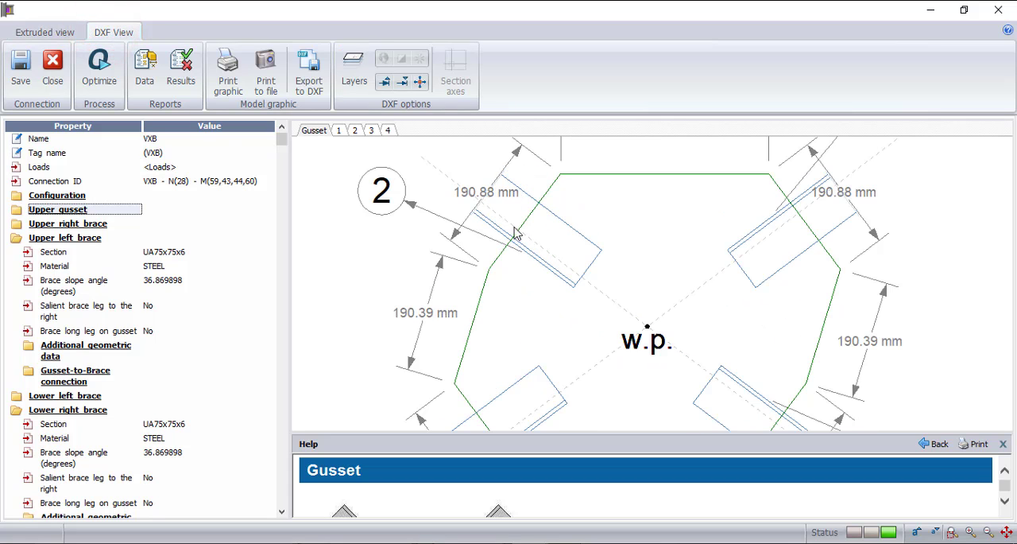
pyautogui.scroll(-5, 514, 232)
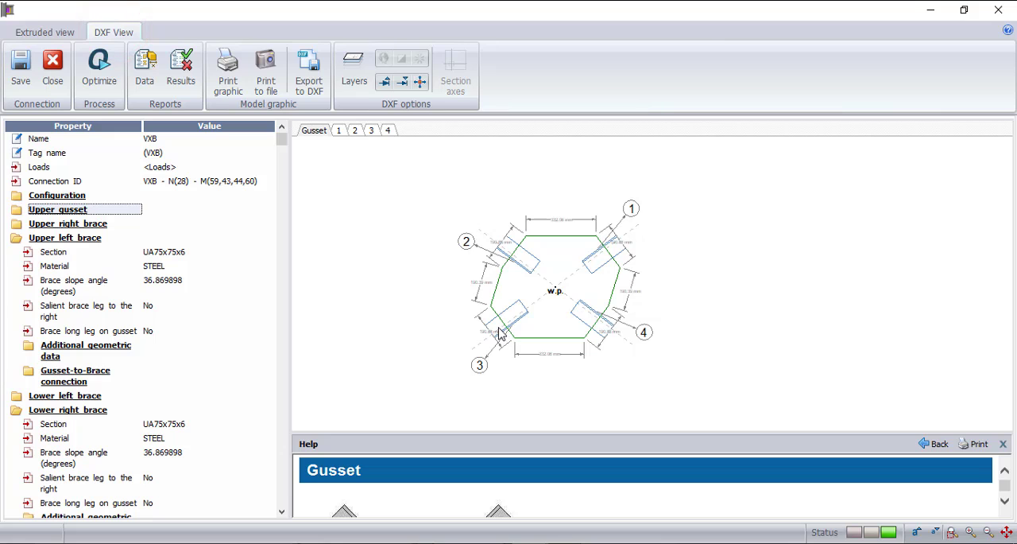
pyautogui.click(539, 344)
pyautogui.scroll(2, 528, 240)
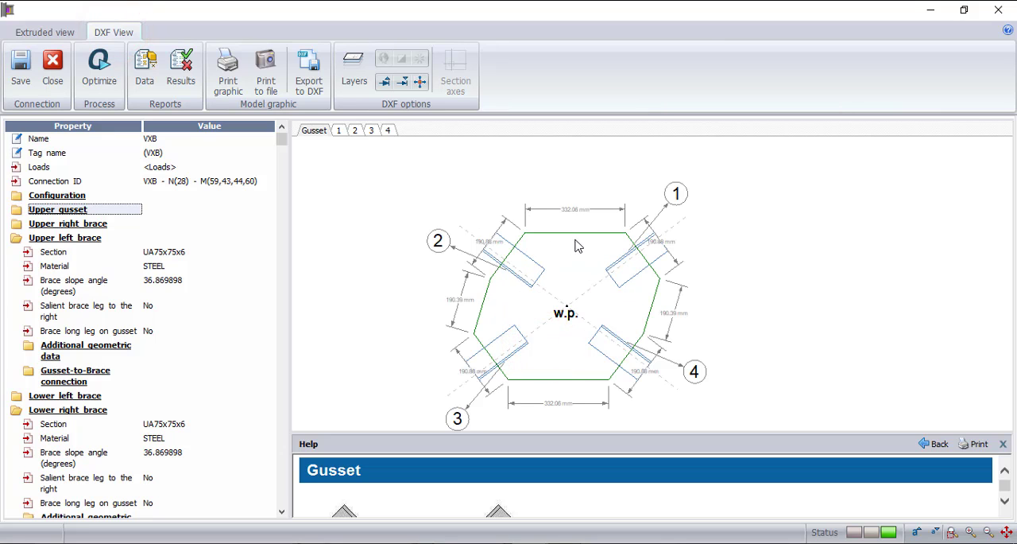
pyautogui.scroll(2, 576, 247)
pyautogui.scroll(1, 564, 215)
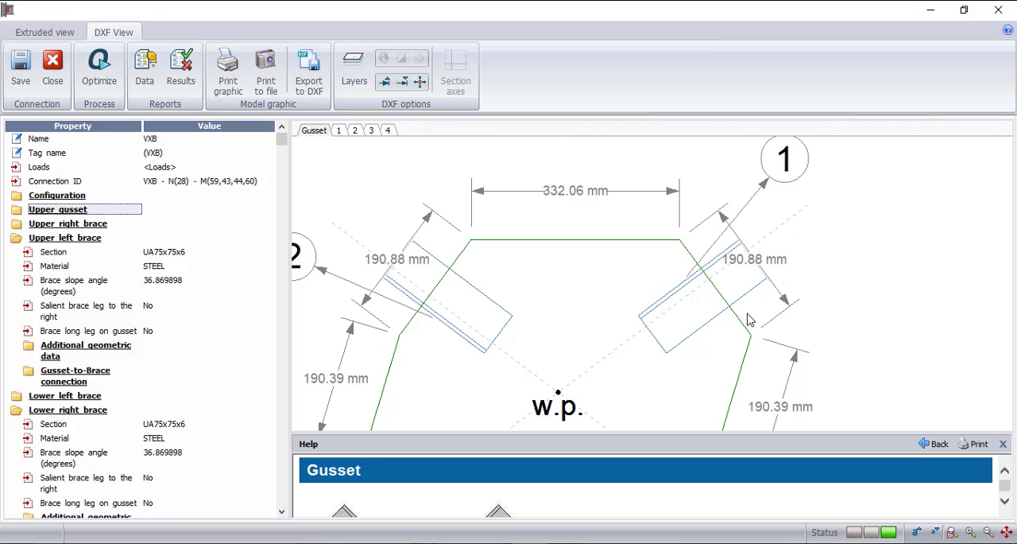
pyautogui.scroll(-2, 771, 239)
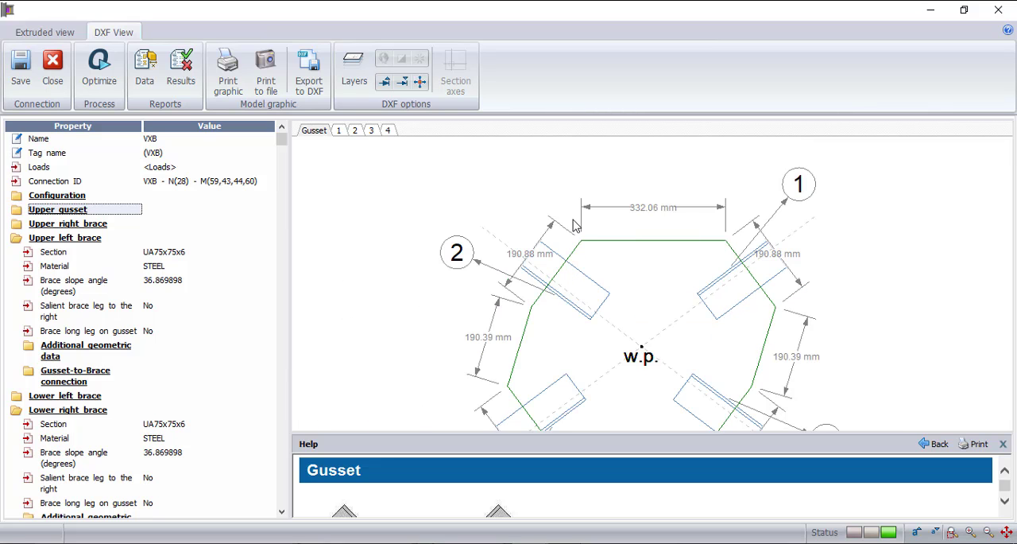
pyautogui.scroll(-2, 577, 227)
pyautogui.scroll(4, 602, 318)
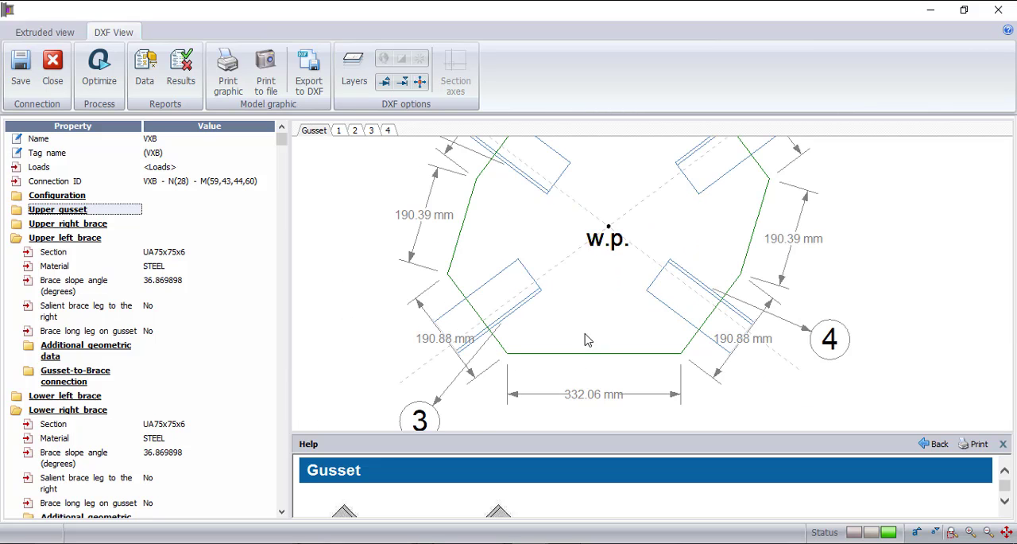
pyautogui.scroll(-3, 586, 339)
pyautogui.scroll(3, 598, 221)
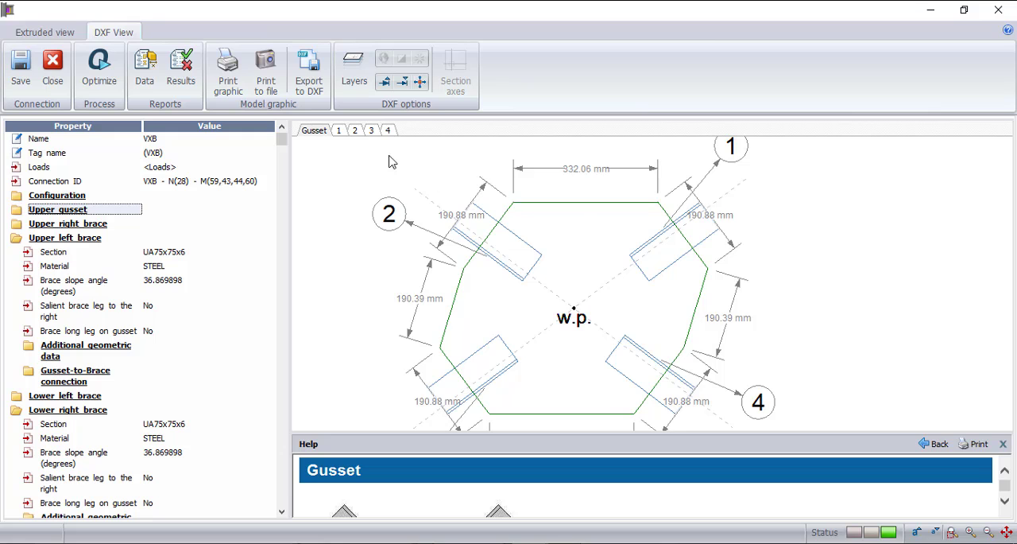
# - Review the lateral-view weld details of braces 1 to 4, checking weld size, electrode and weld lengths
pyautogui.click(338, 131)
pyautogui.scroll(-1, 594, 334)
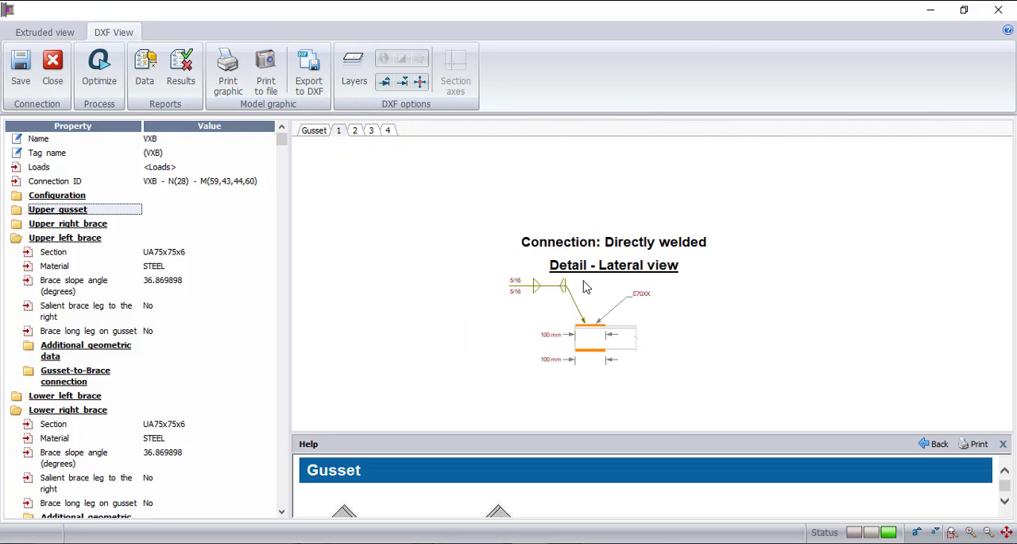
pyautogui.scroll(1, 594, 362)
pyautogui.scroll(2, 589, 370)
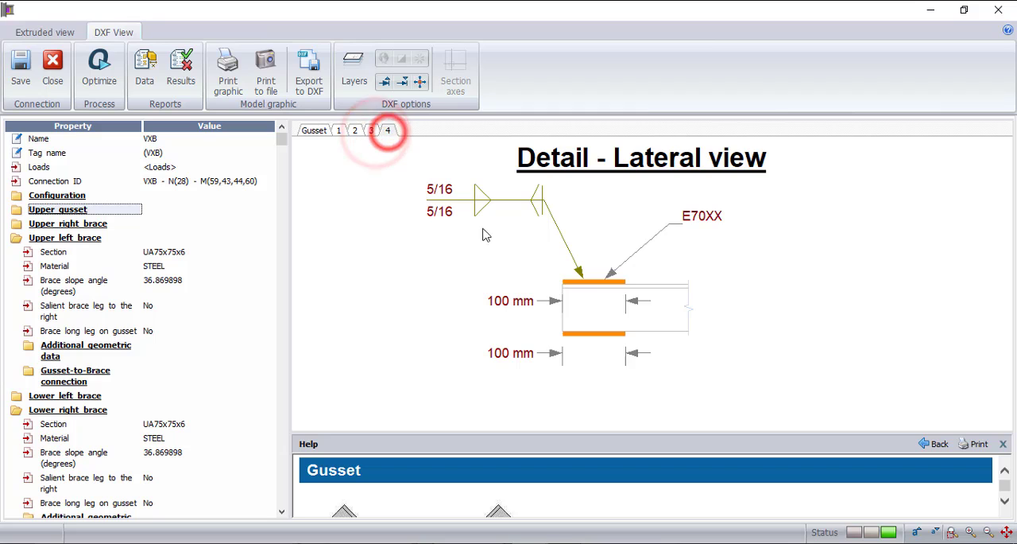
pyautogui.click(517, 317)
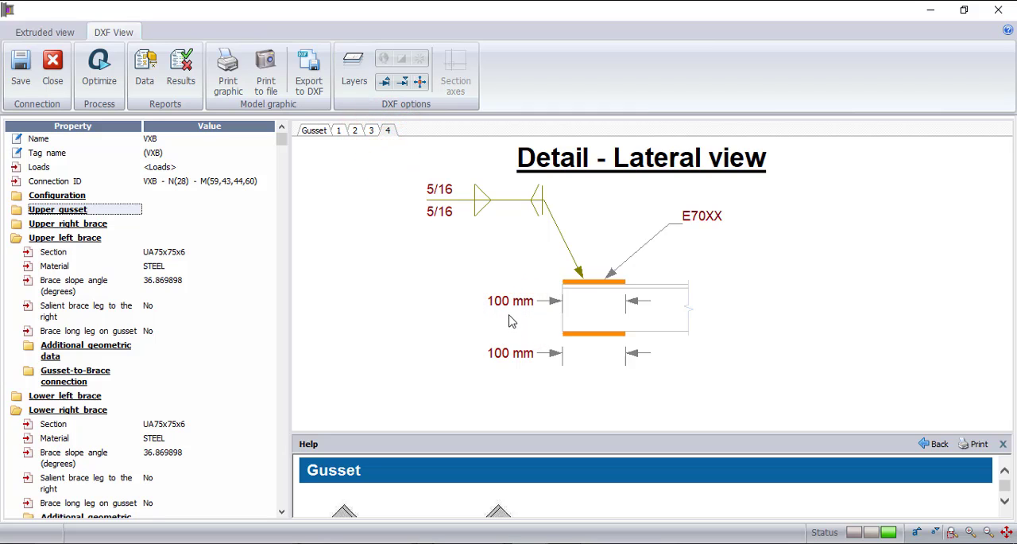
# - Save the VXB connection and close its editor to return to the STAAD.Pro model
pyautogui.click(23, 69)
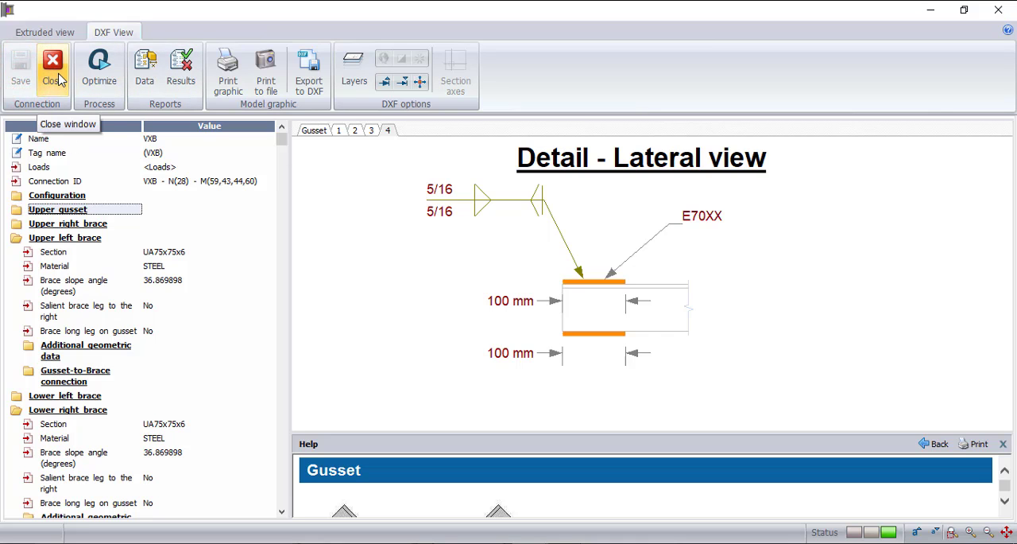
pyautogui.click(58, 80)
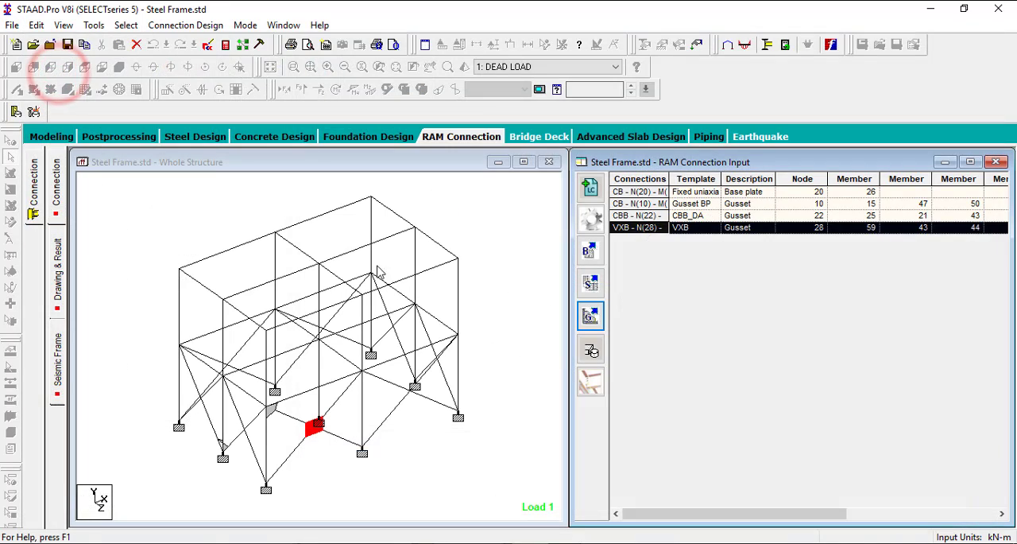